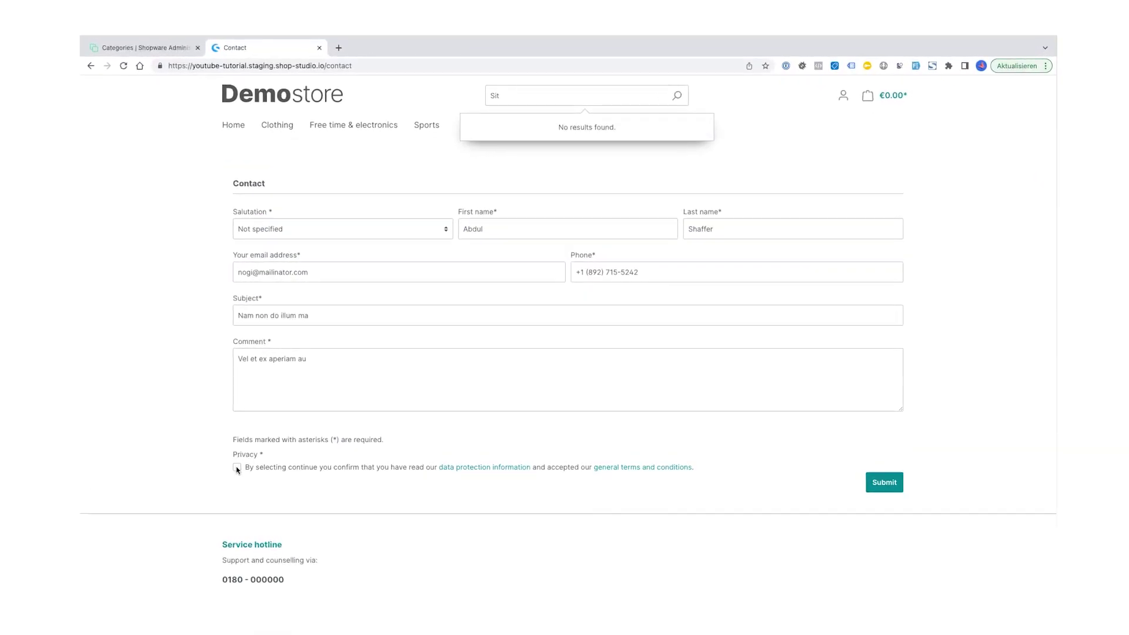
Submit the intro preview's contact form, then switch to the Shopware Administration Dashboard tab
left_click(236, 468)
left_click(885, 482)
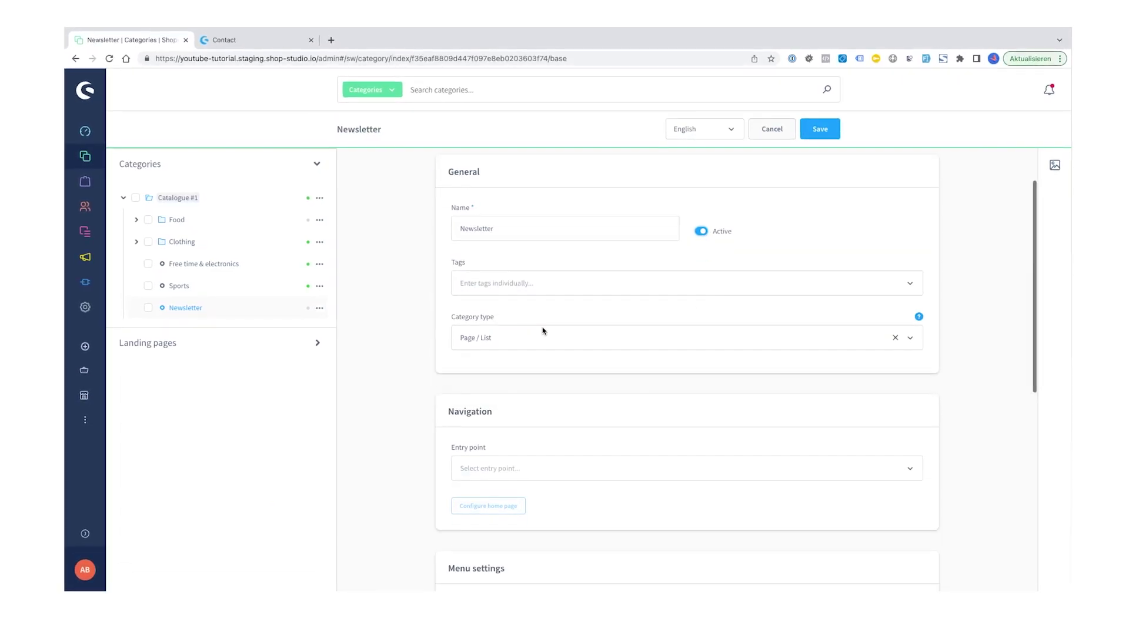
scroll(532, 353, "down", 2)
scroll(505, 359, "up", 3)
left_click(514, 189)
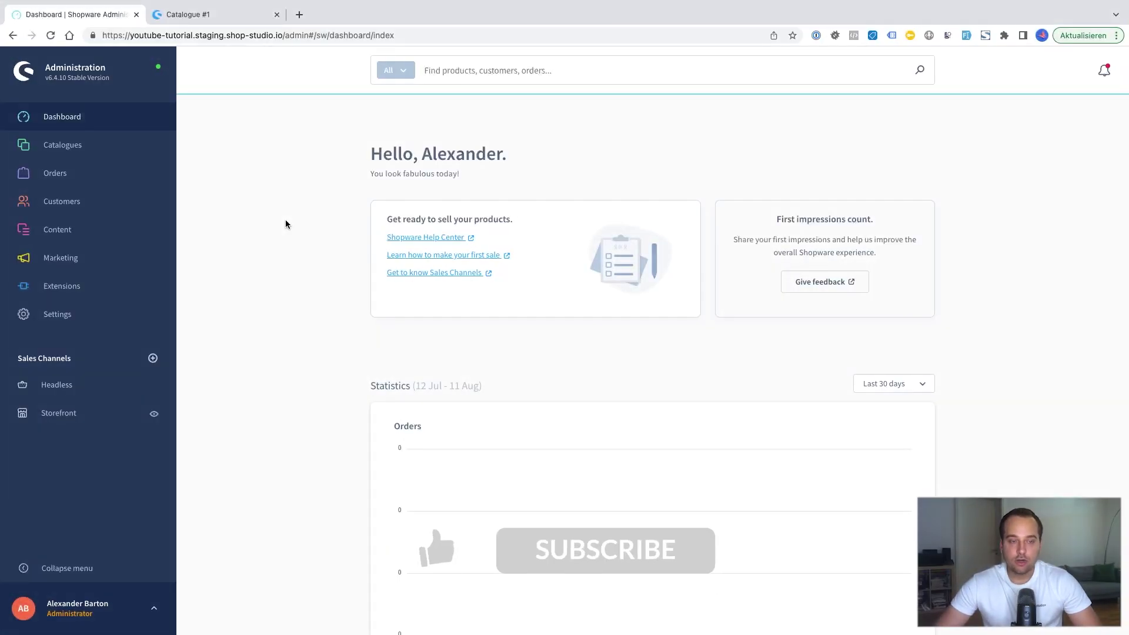
mouse_move(148, 144)
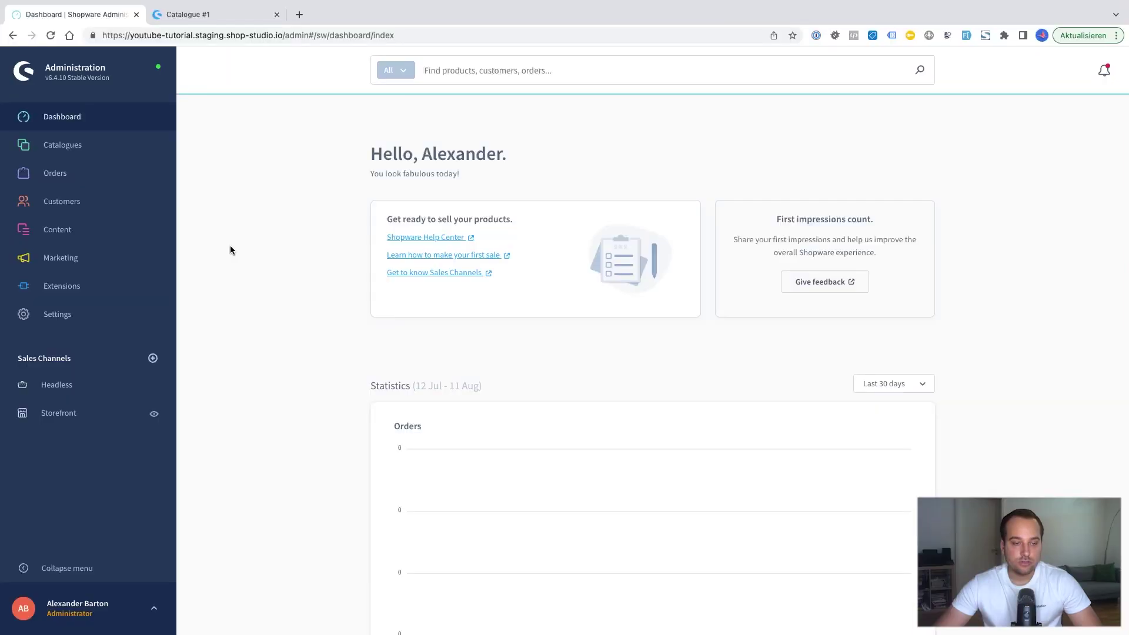
Go to Content > Shopping Experiences and begin a new layout
mouse_move(107, 230)
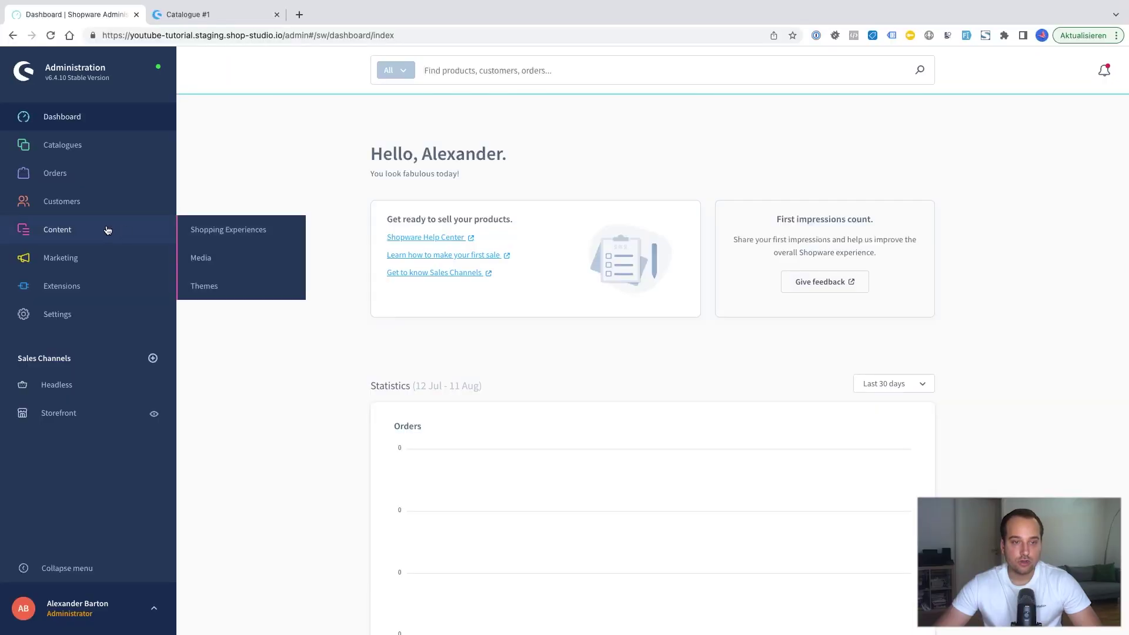
left_click(247, 235)
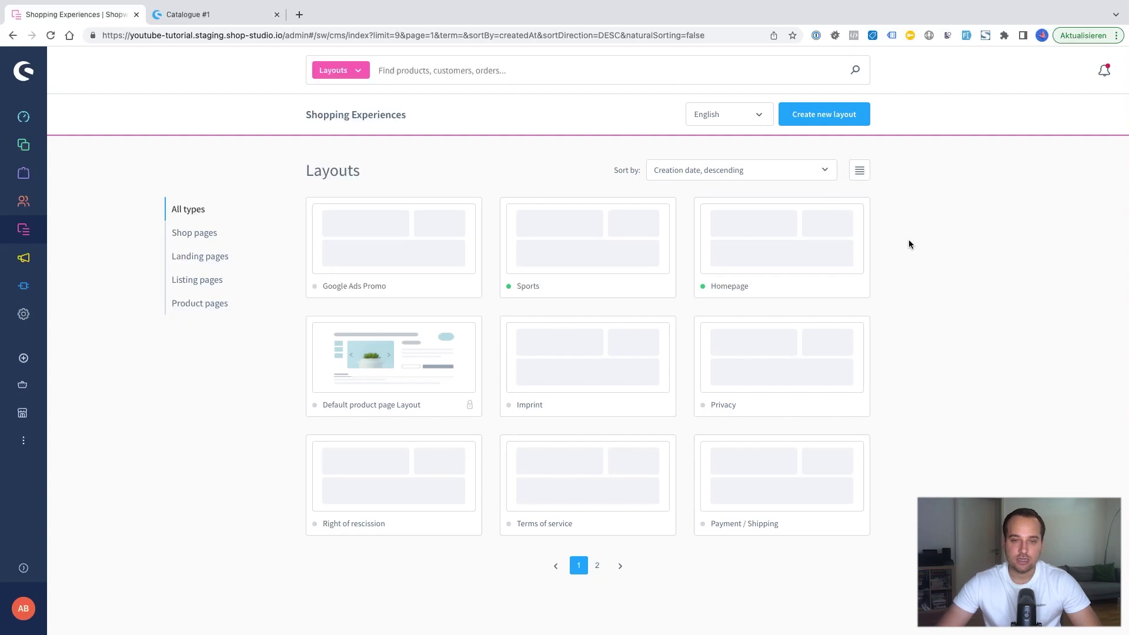
left_click(832, 114)
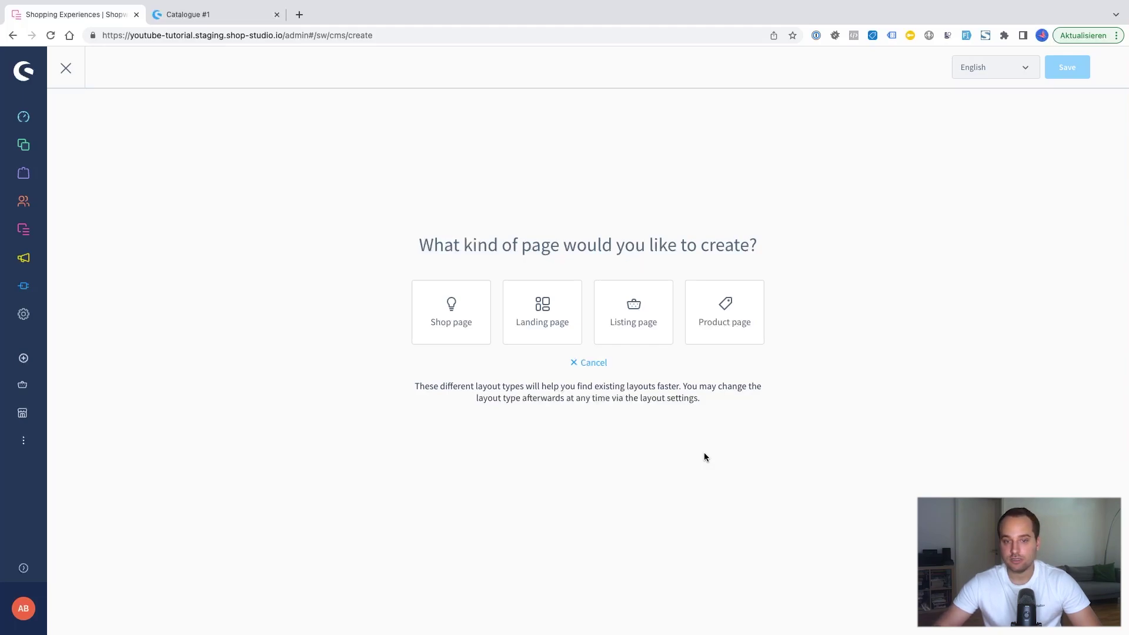
Create a Landing page layout with a Full width section, named 'Contact'
left_click(532, 315)
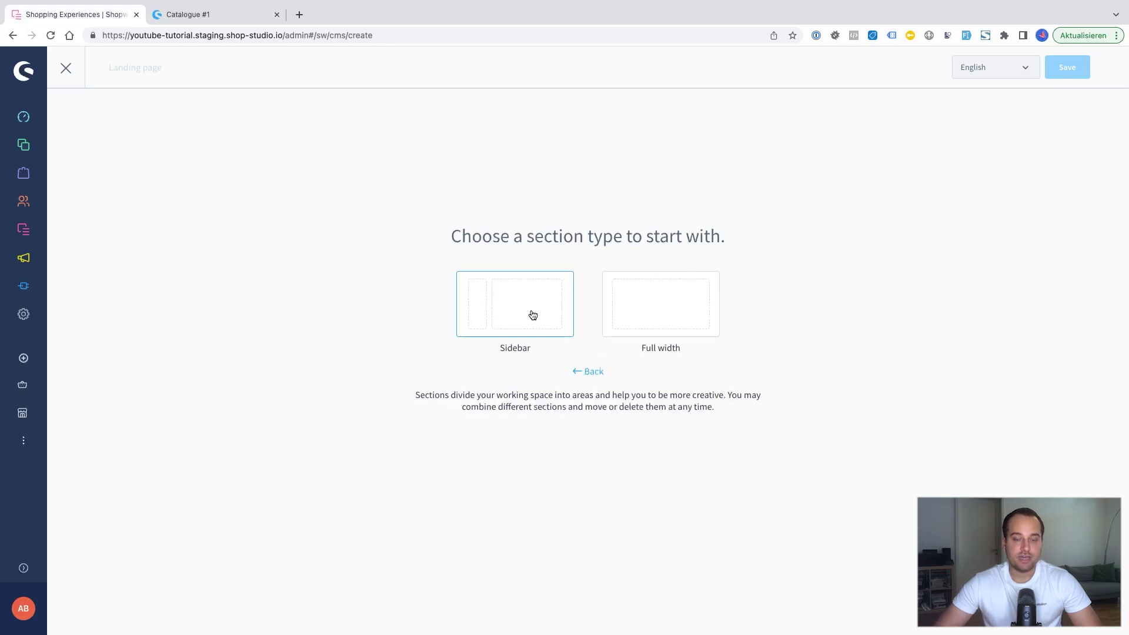
left_click(666, 323)
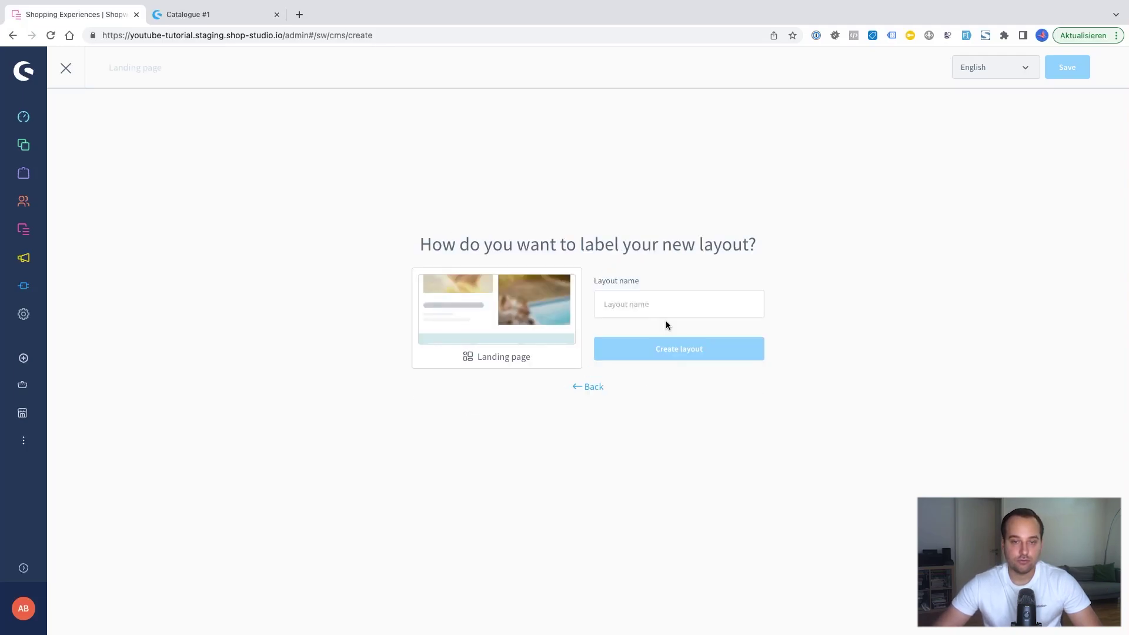
left_click(648, 304)
type("Co")
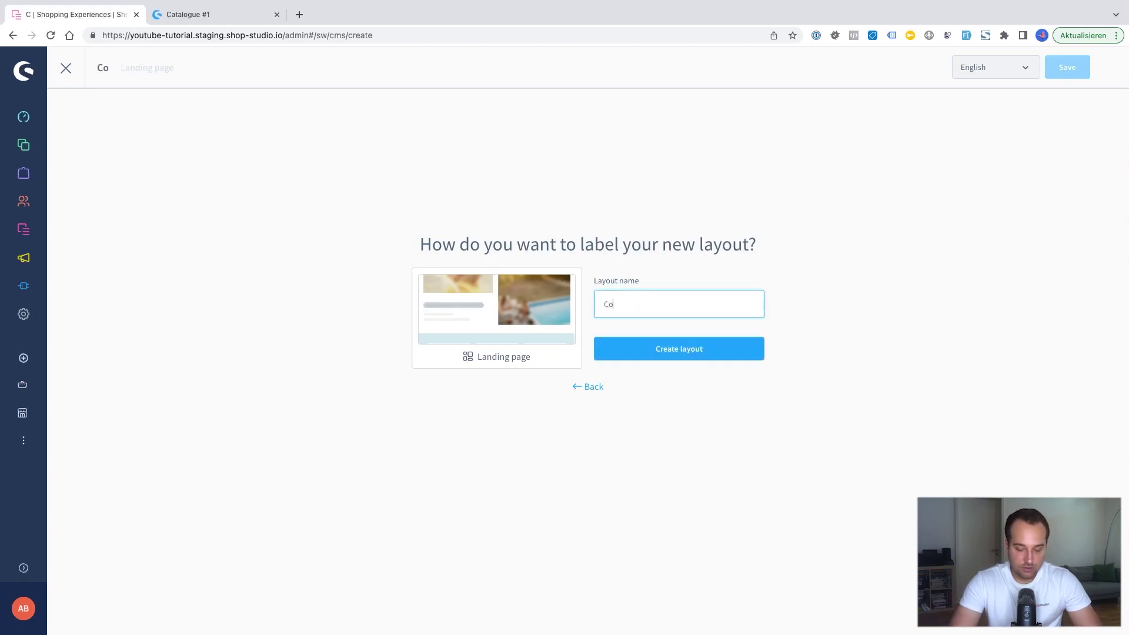
type("ntact")
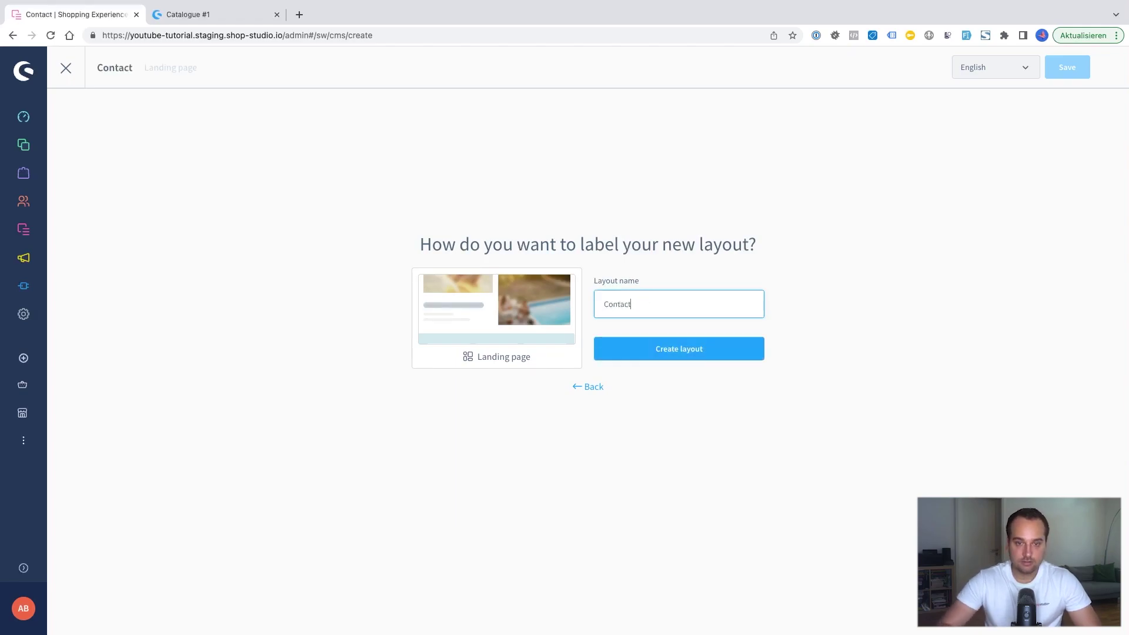
left_click(705, 351)
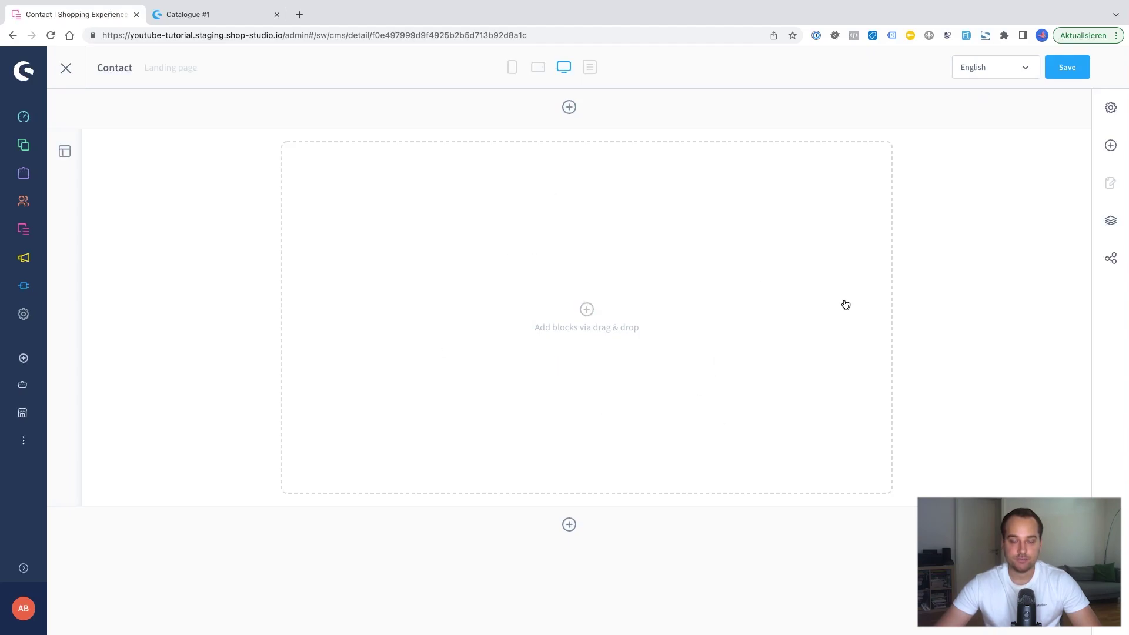
Drag the Form block from the Form category into the layout's empty section
left_click(1112, 151)
left_click(972, 159)
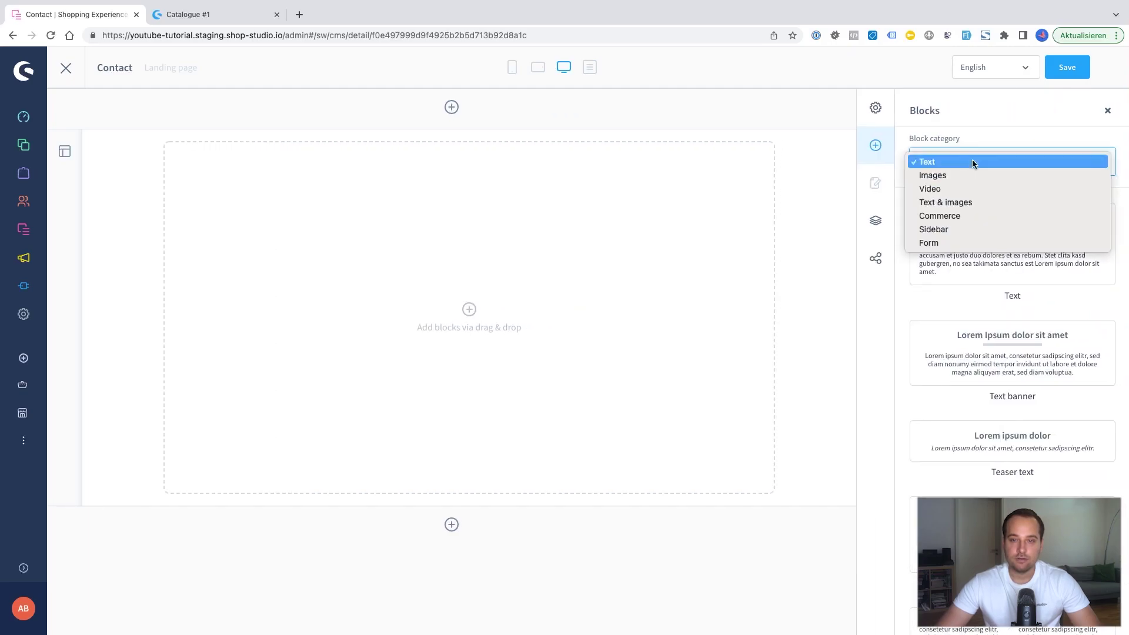
left_click(949, 243)
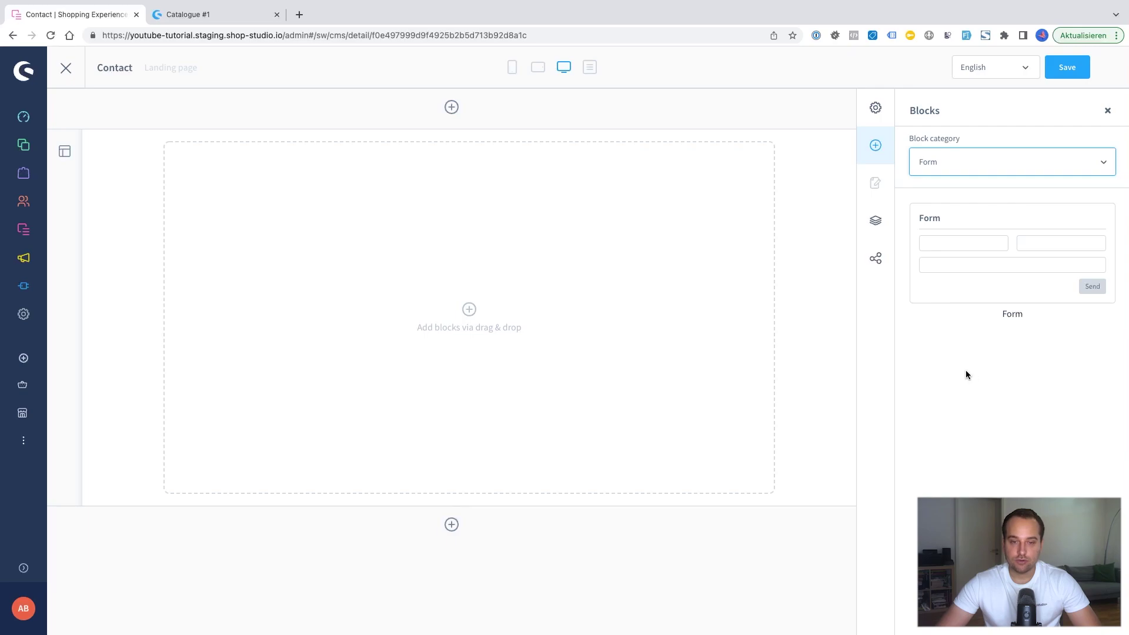
left_click_drag(965, 375, 609, 331)
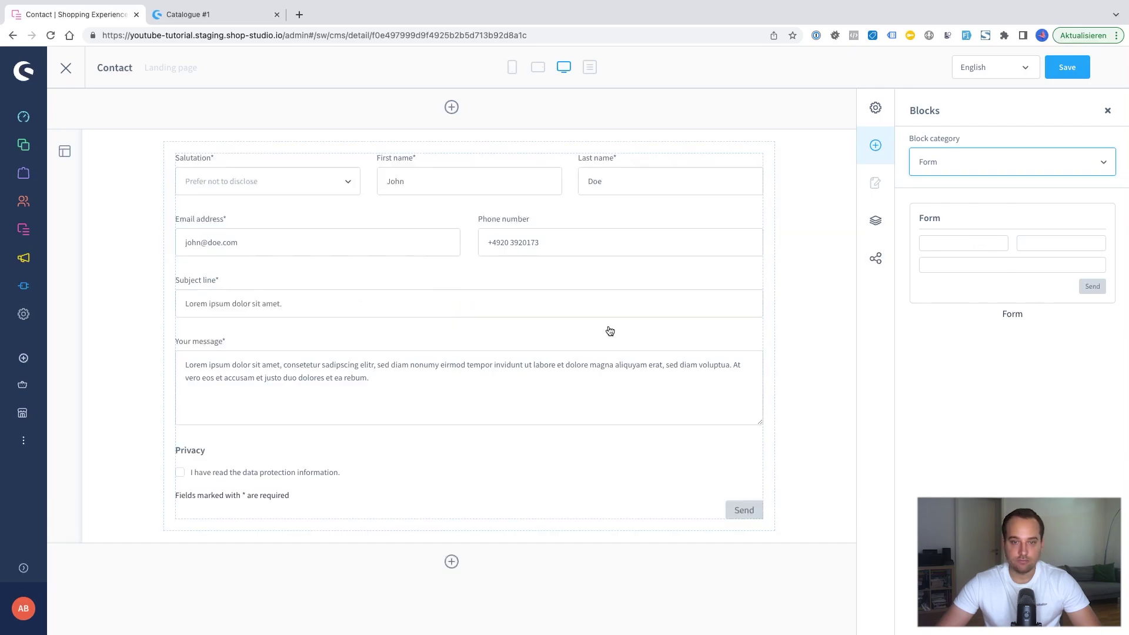
Set the form title to 'Contact' and confirmation text to 'It worked!', checking receiver settings
left_click(731, 176)
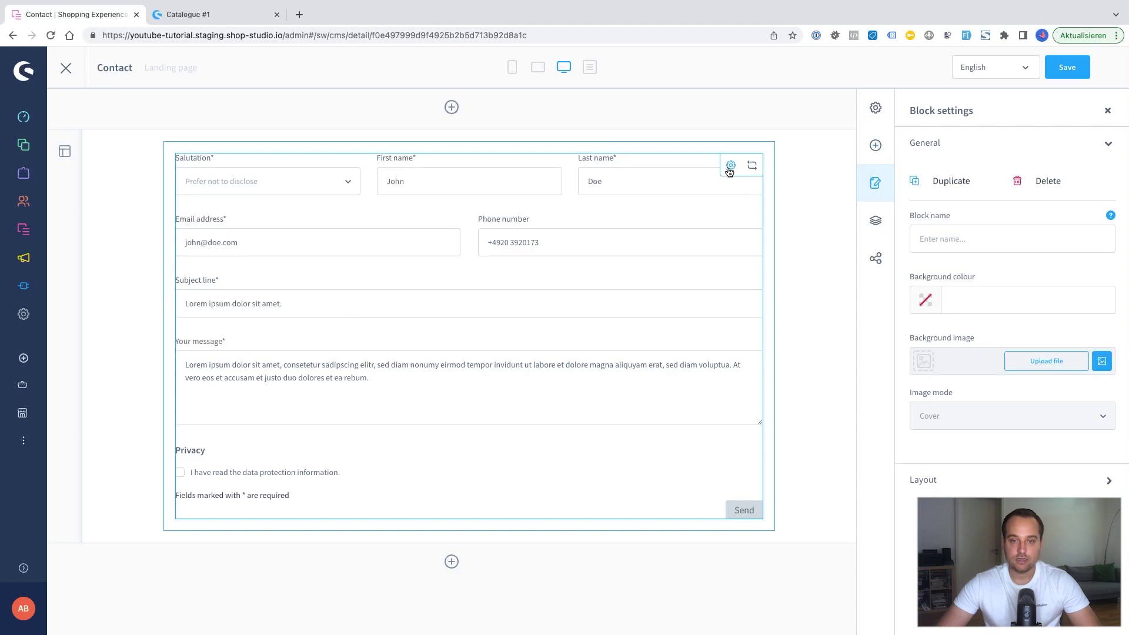
left_click(730, 167)
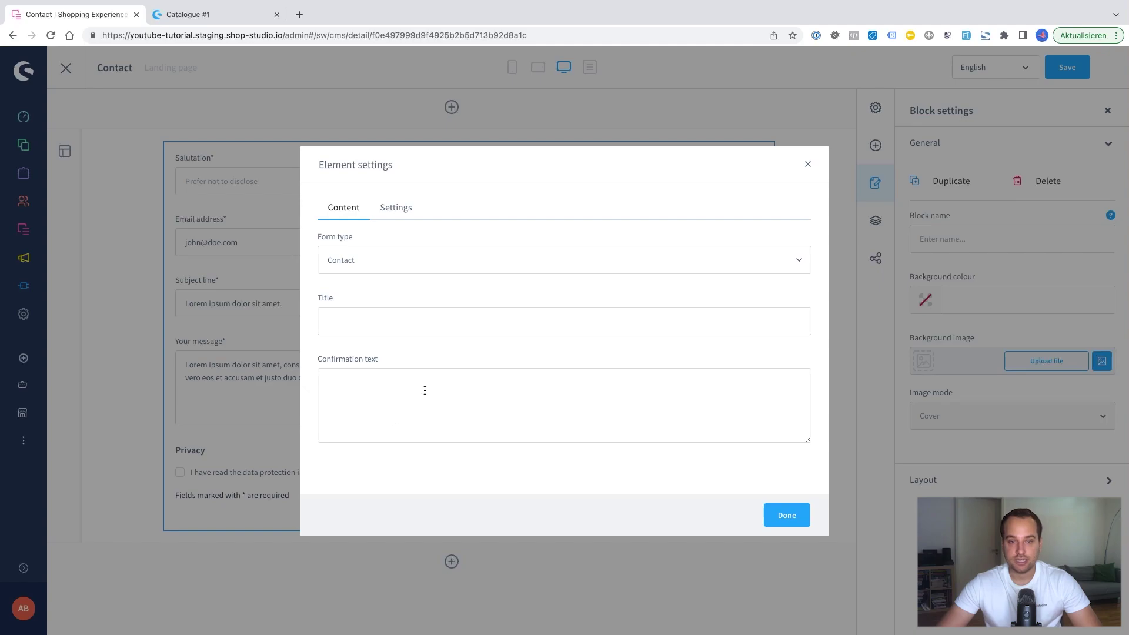
left_click(393, 329)
type("Co")
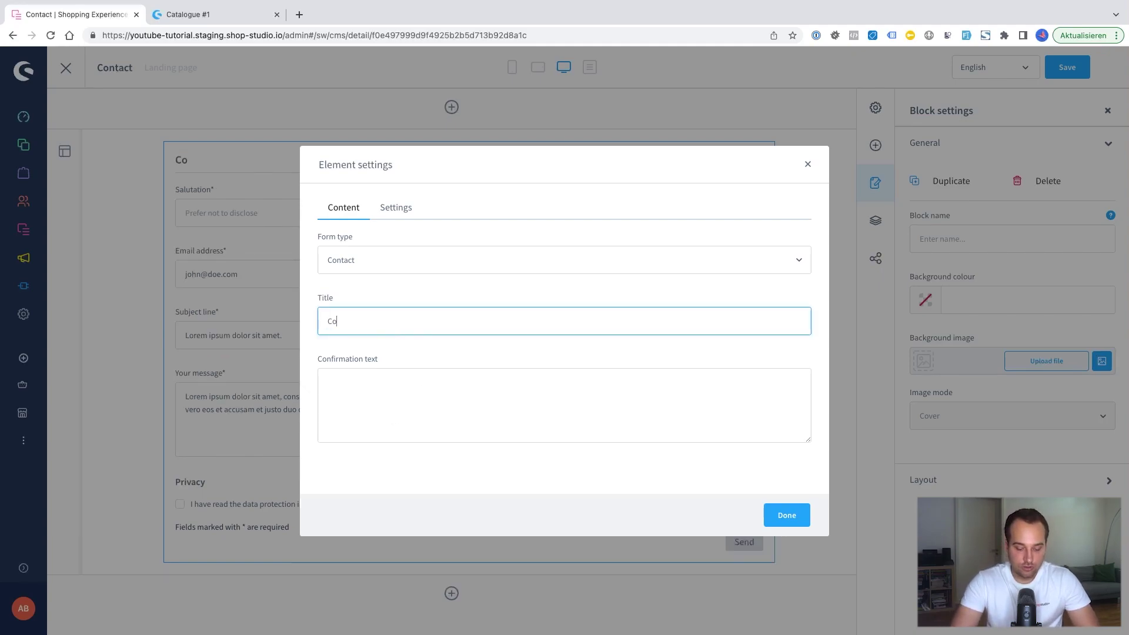
type("ntact")
left_click(407, 388)
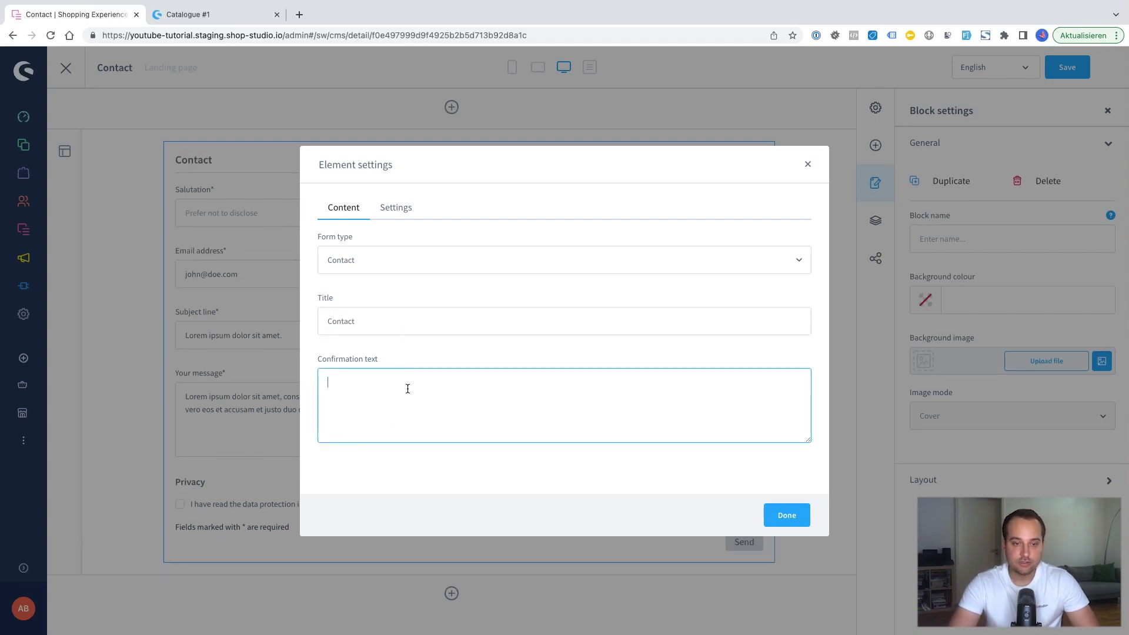
type("It worked!")
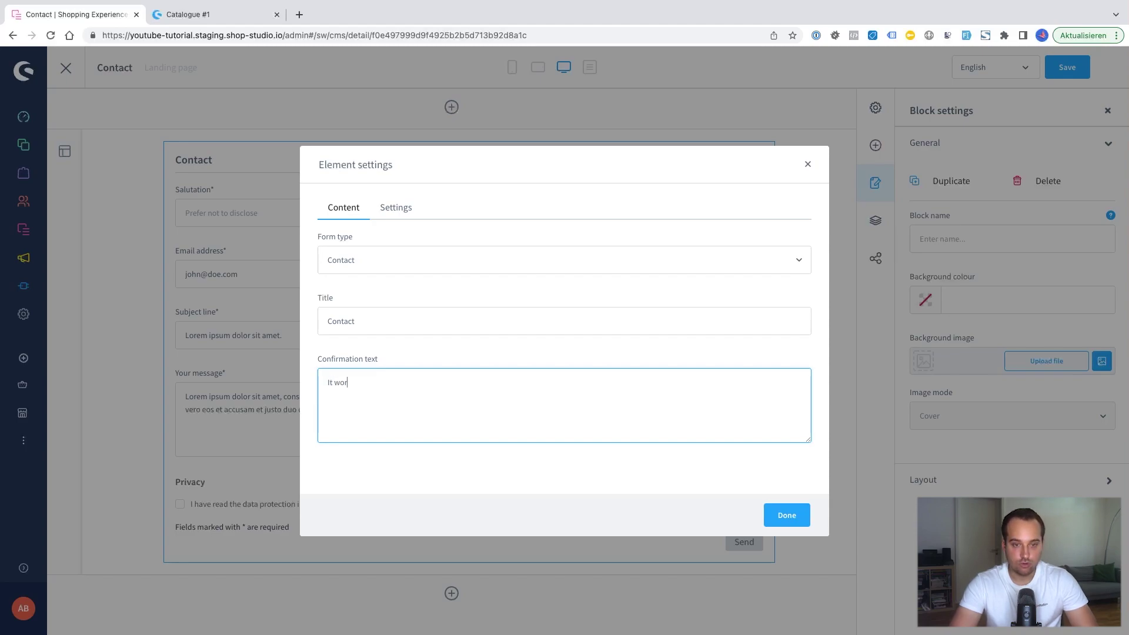
left_click(396, 208)
left_click(446, 333)
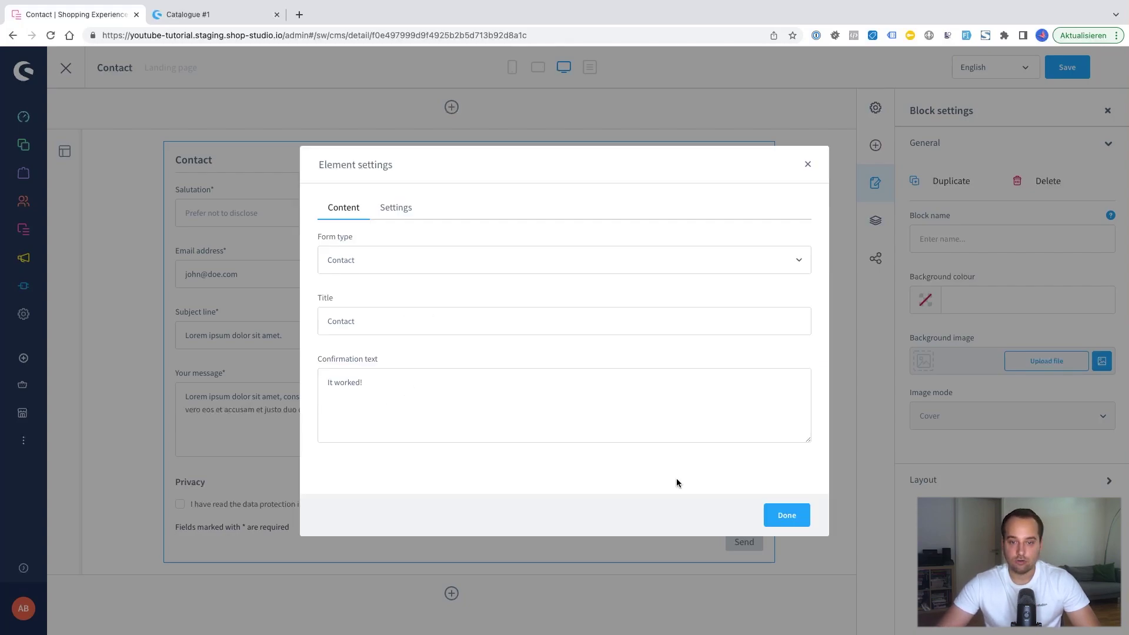
left_click(785, 514)
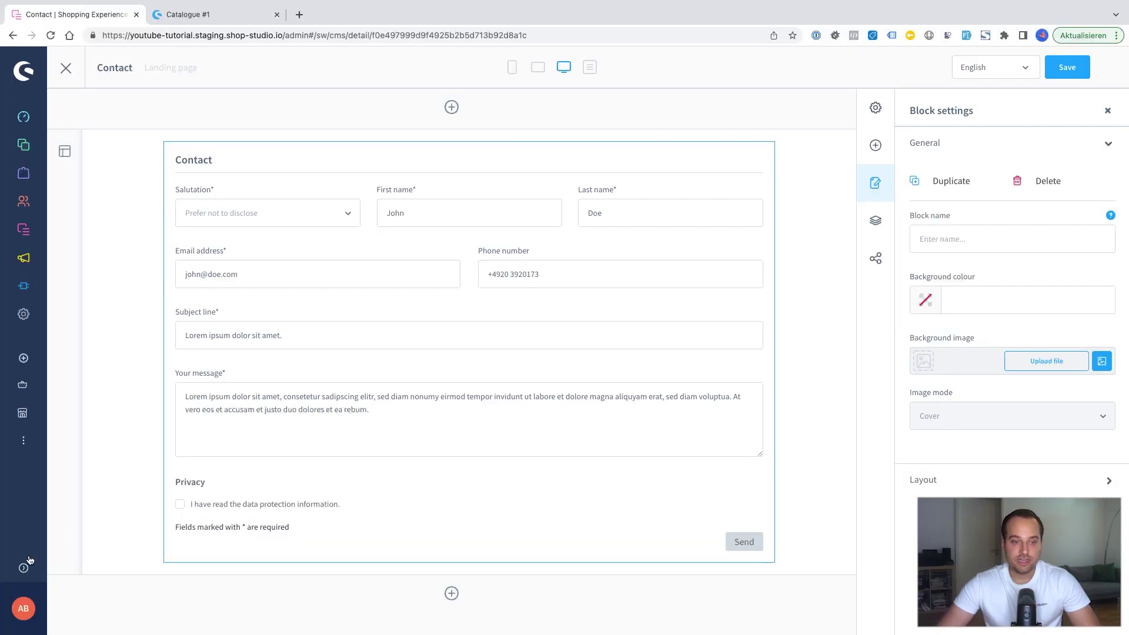
Start a new landing page from the Categories page's Landing pages list
left_click(24, 568)
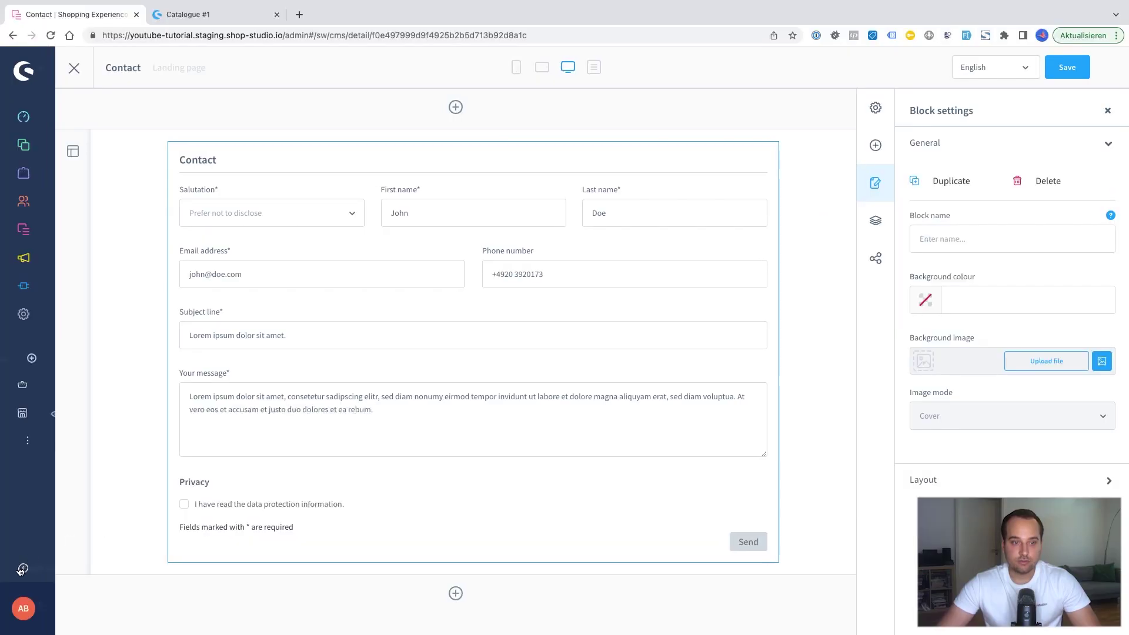
mouse_move(120, 221)
mouse_move(92, 141)
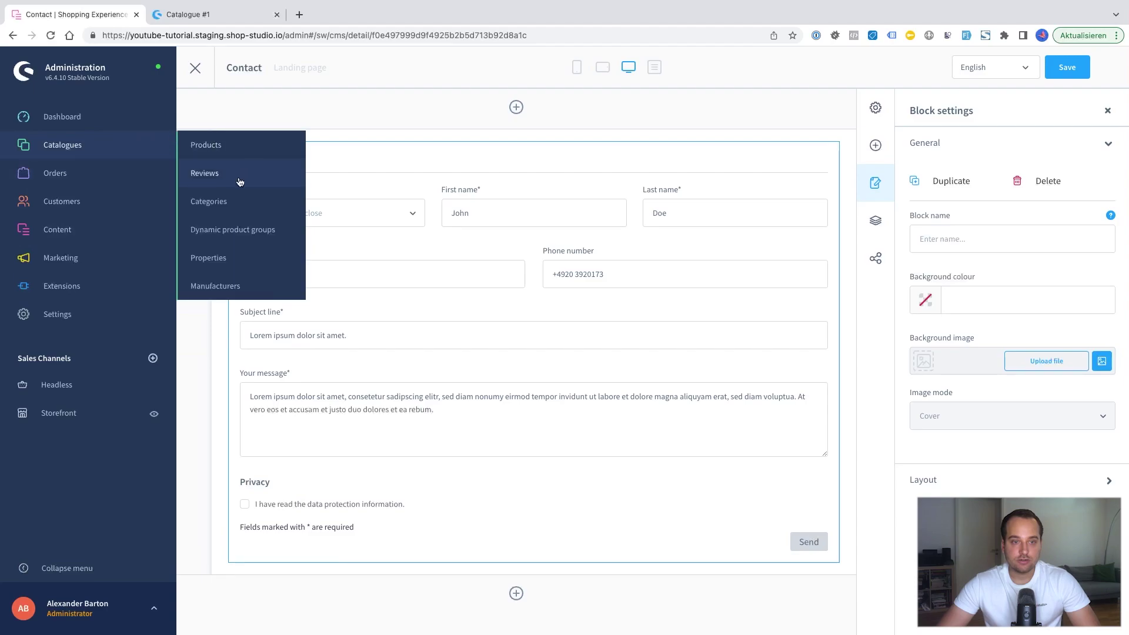
left_click(228, 206)
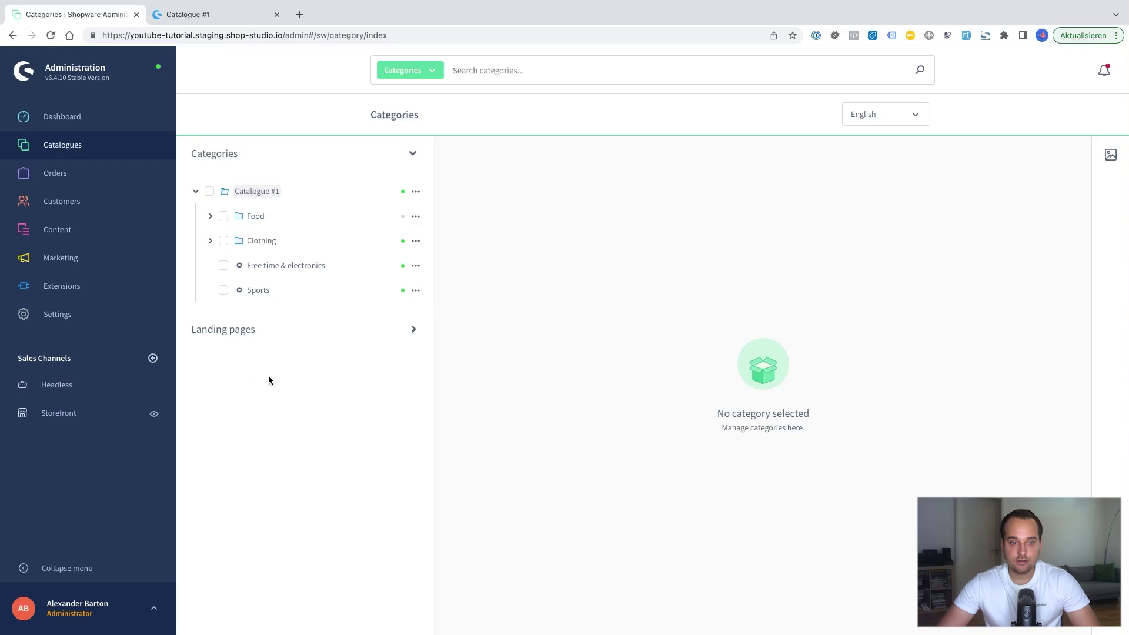
left_click(414, 331)
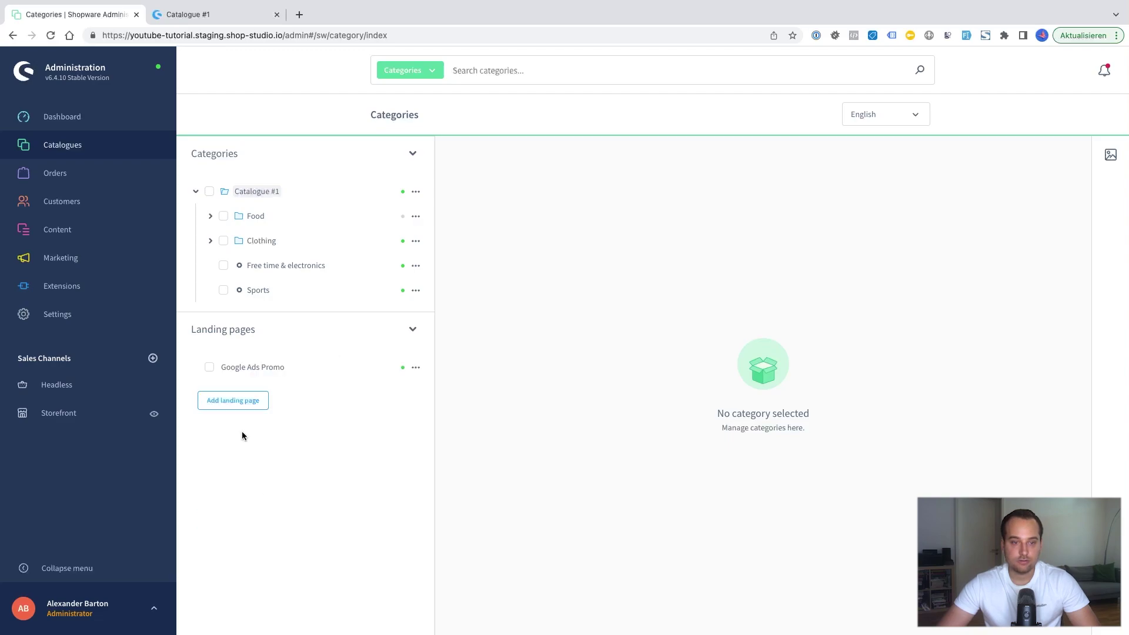
left_click(236, 402)
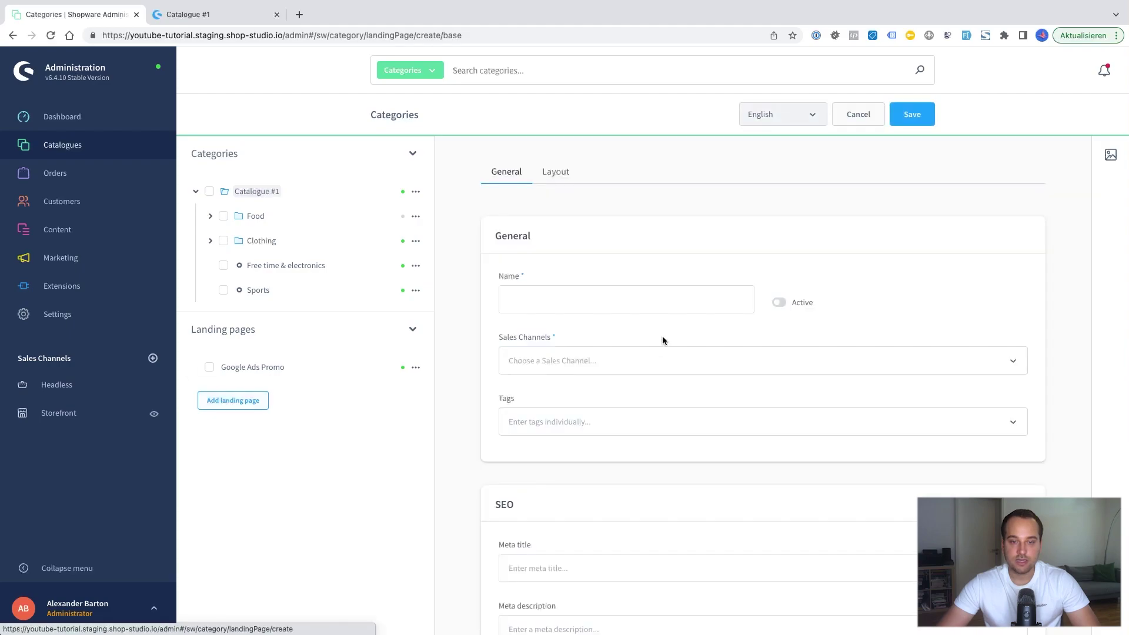
Name the landing page 'Contact', make it active and assign the Storefront sales channel
left_click(583, 300)
type("C")
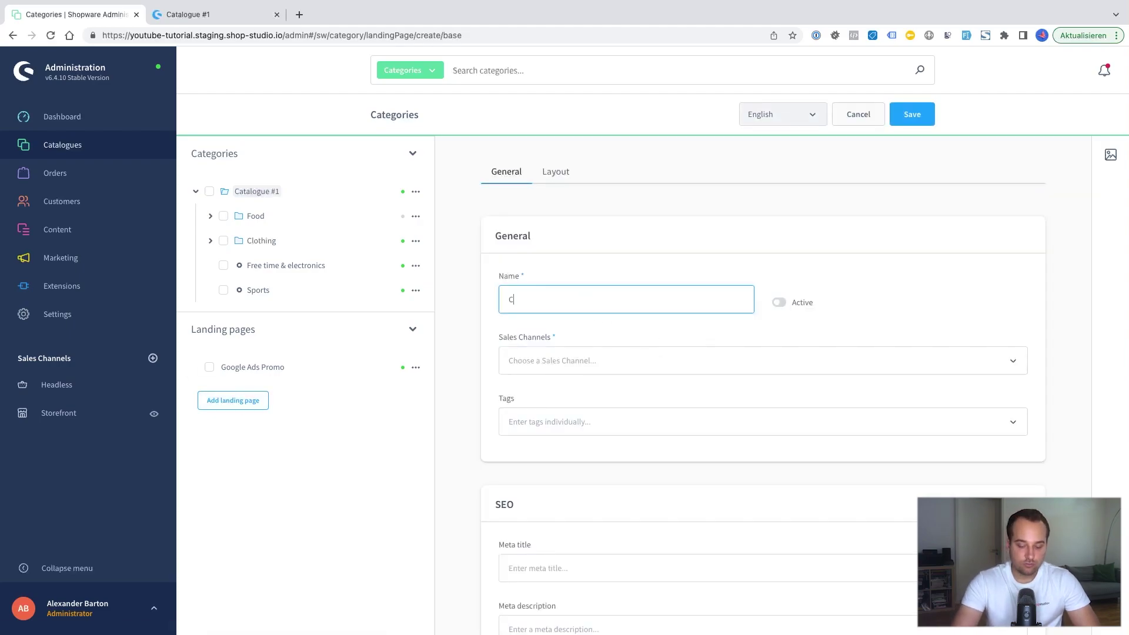
type("ontact")
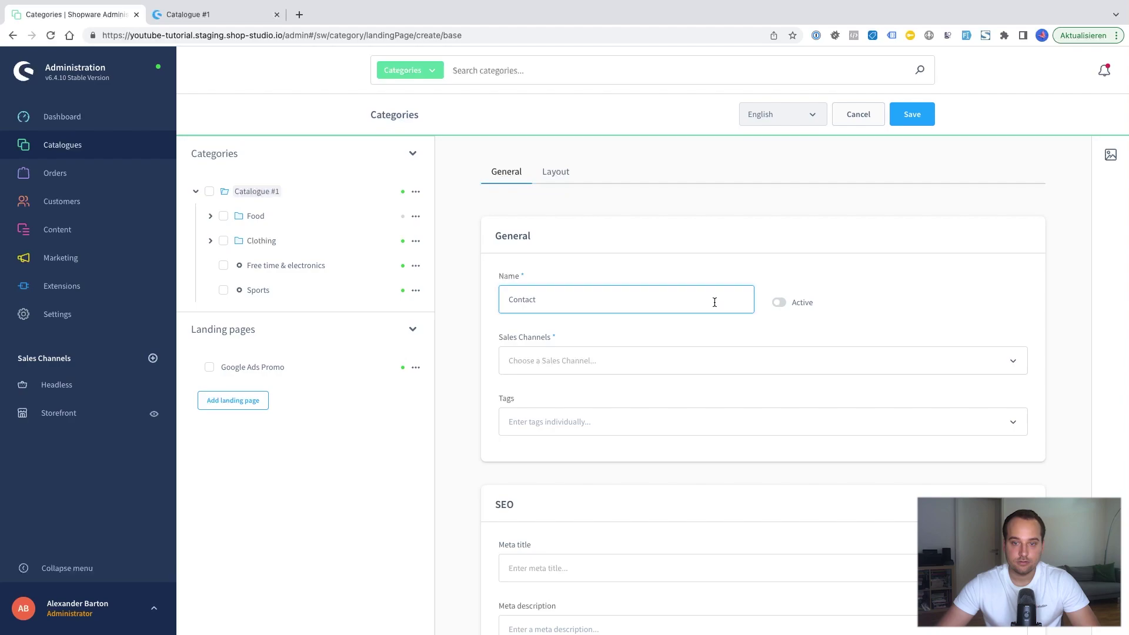
left_click(780, 305)
scroll(644, 407, "down", 1)
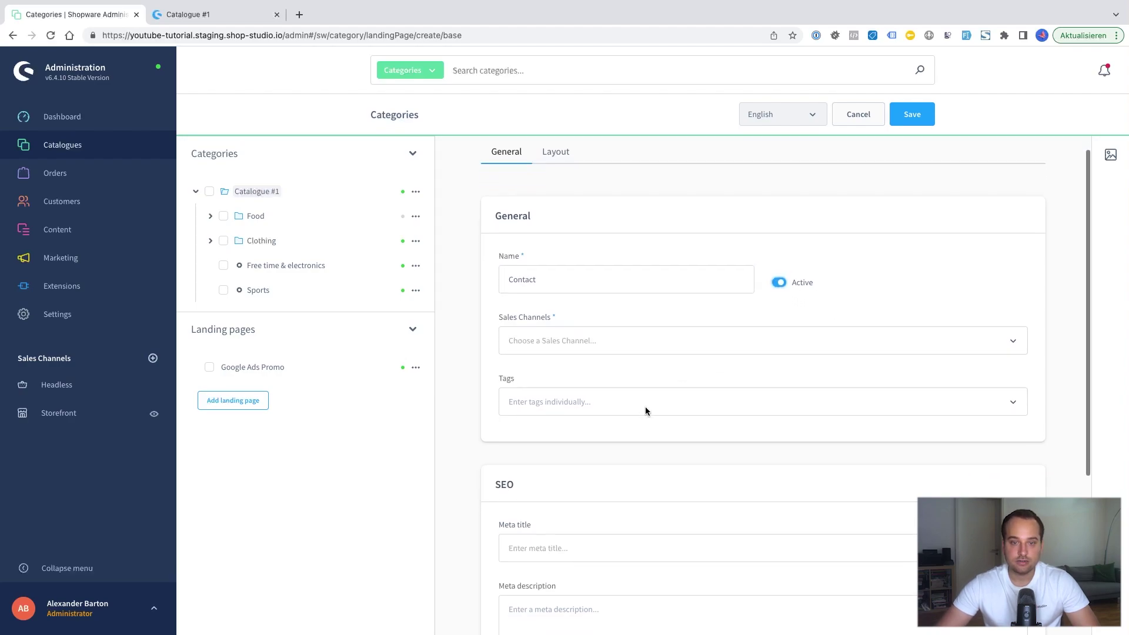
left_click(577, 340)
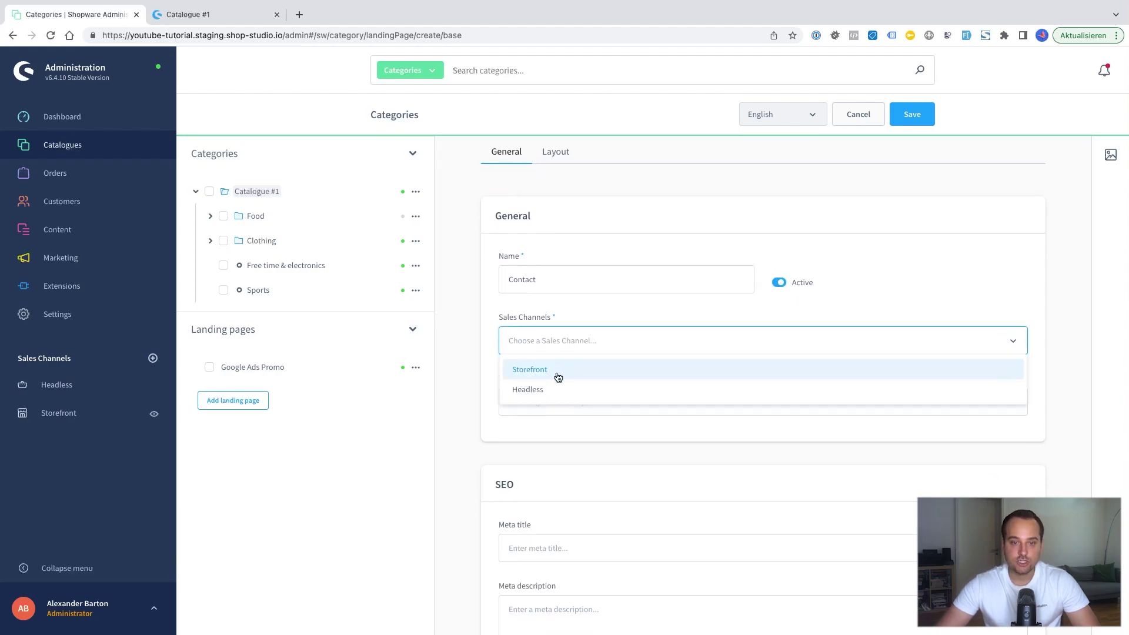
left_click(558, 377)
left_click(583, 437)
Enter 'contact' as the landing page's SEO URL
scroll(583, 438, "down", 2)
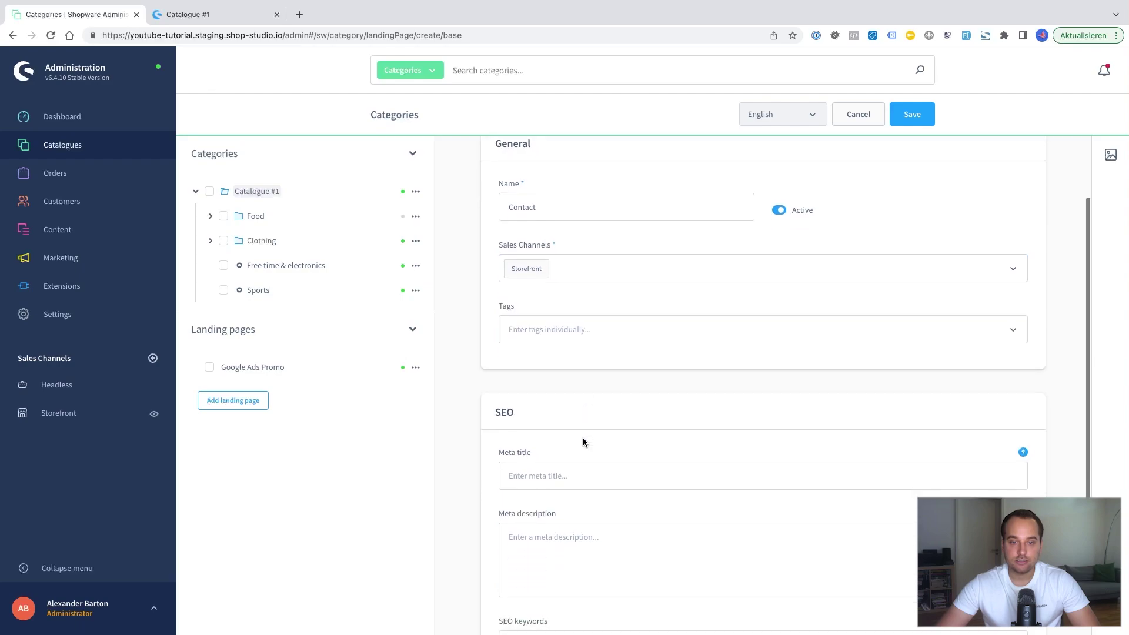
scroll(563, 385, "down", 3)
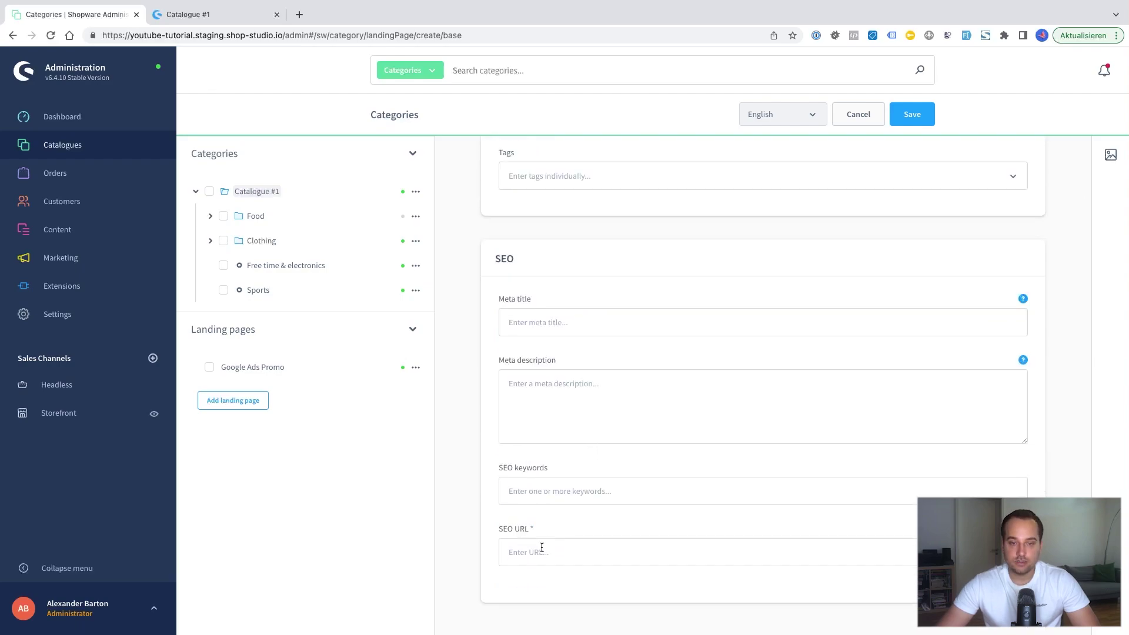
left_click(537, 554)
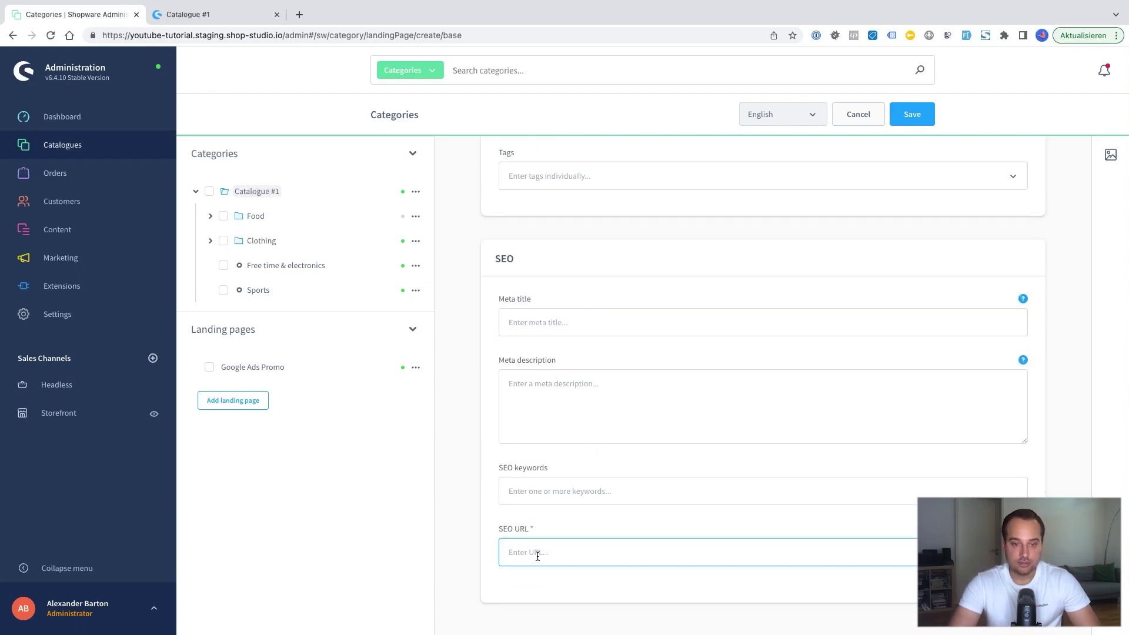
type("contact")
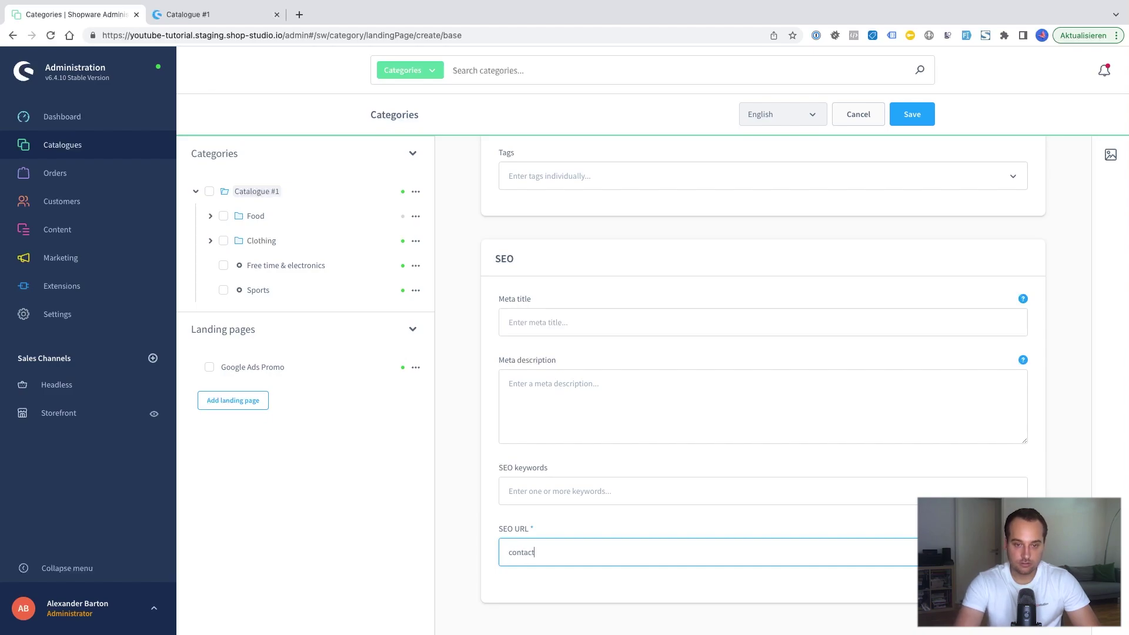
scroll(581, 192, "up", 5)
left_click(554, 174)
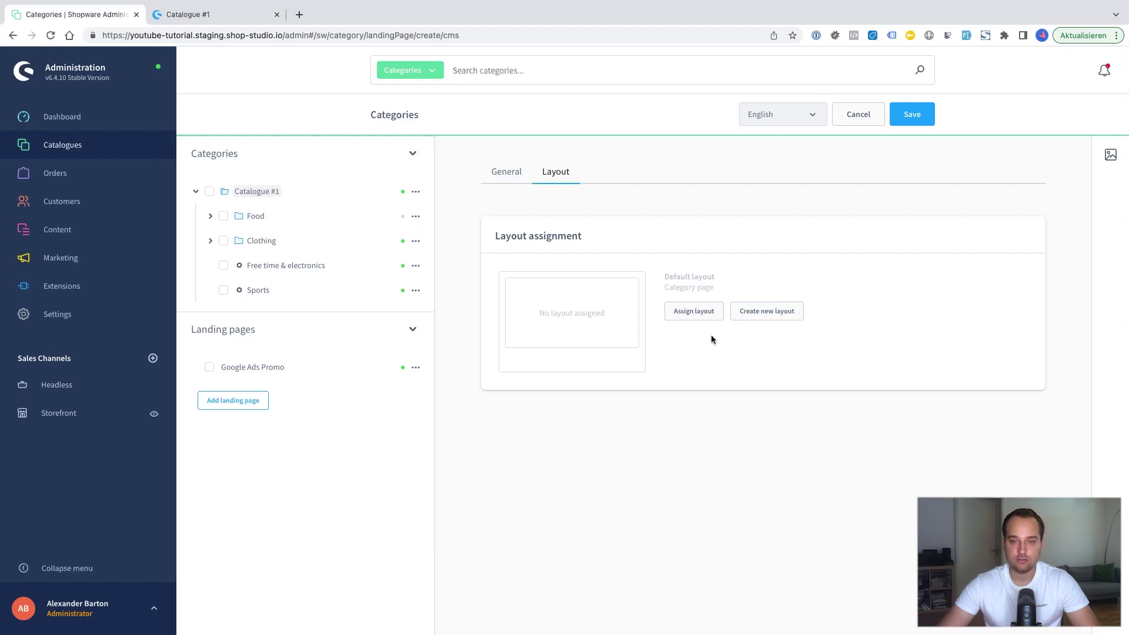
Assign the Contact layout to the landing page and review its Form settings
left_click(695, 312)
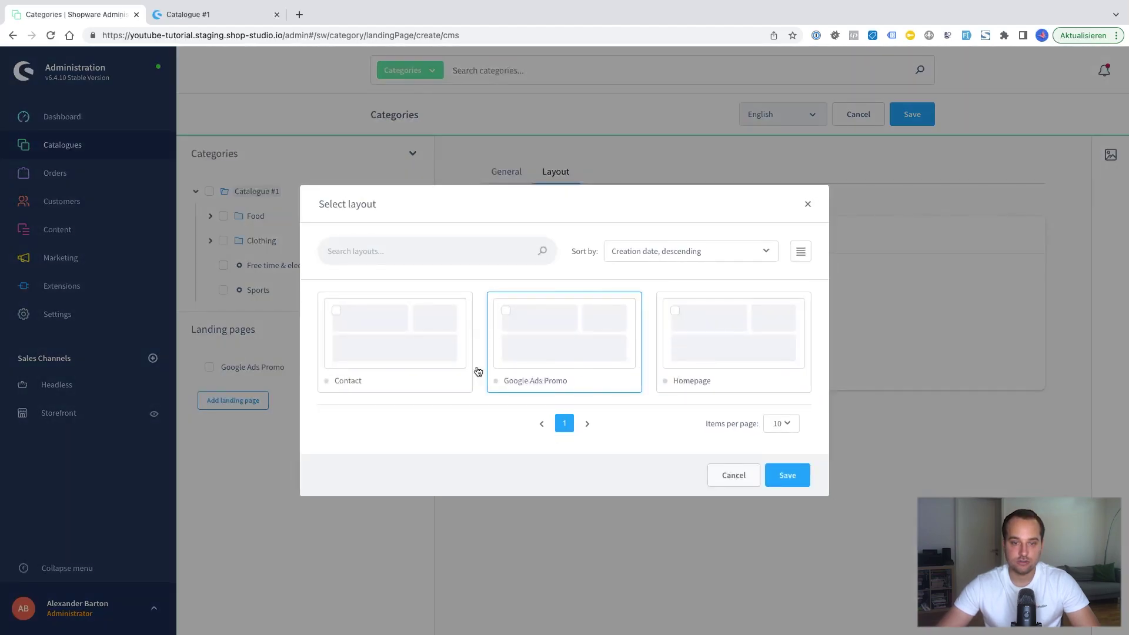
left_click(406, 372)
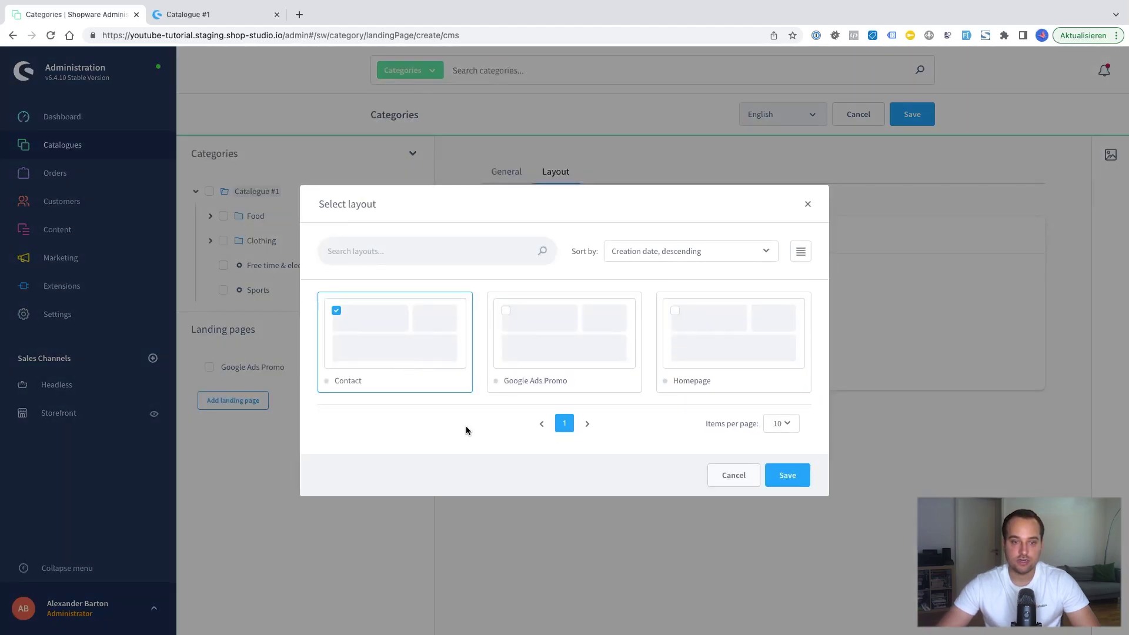
left_click(787, 474)
scroll(787, 474, "down", 3)
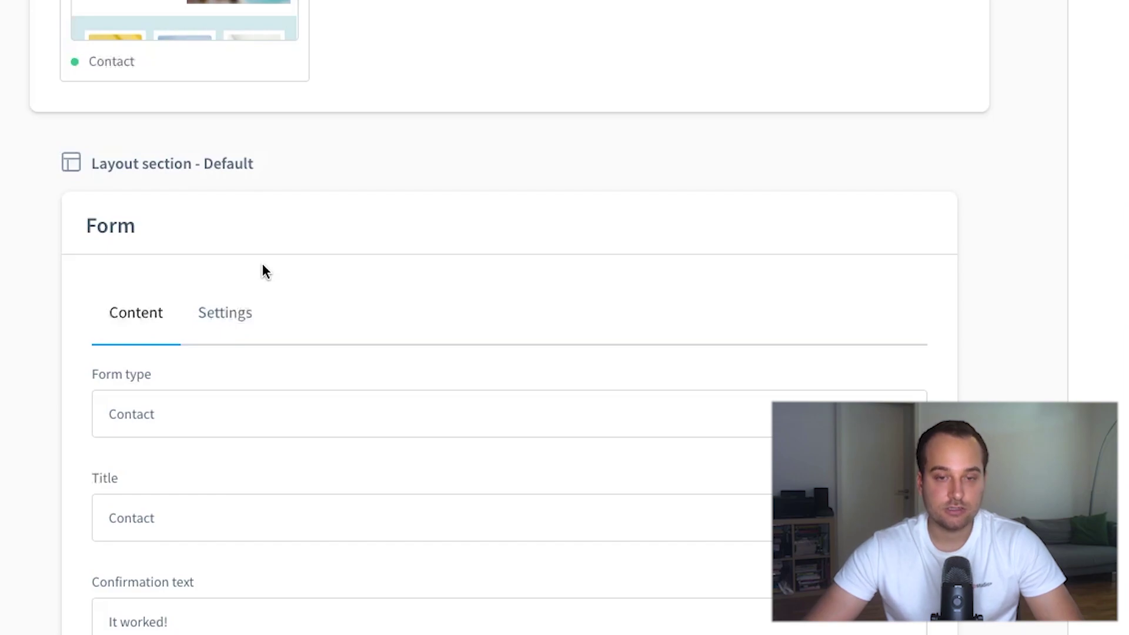
scroll(440, 264, "down", 5)
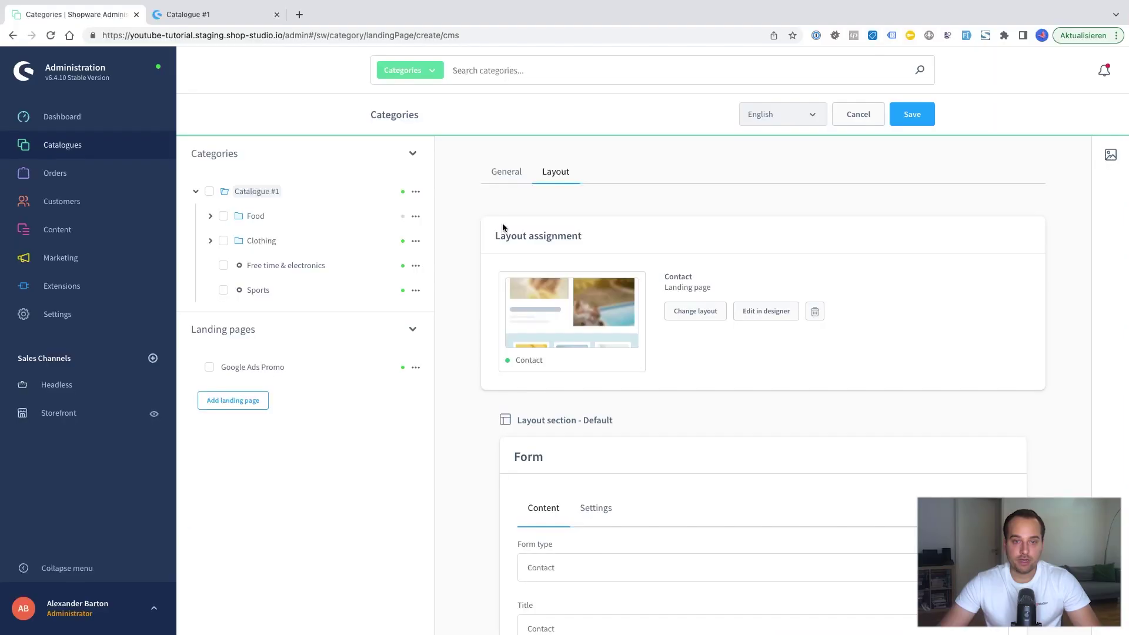
Save the Contact landing page from the General tab and glance at the storefront
left_click(510, 174)
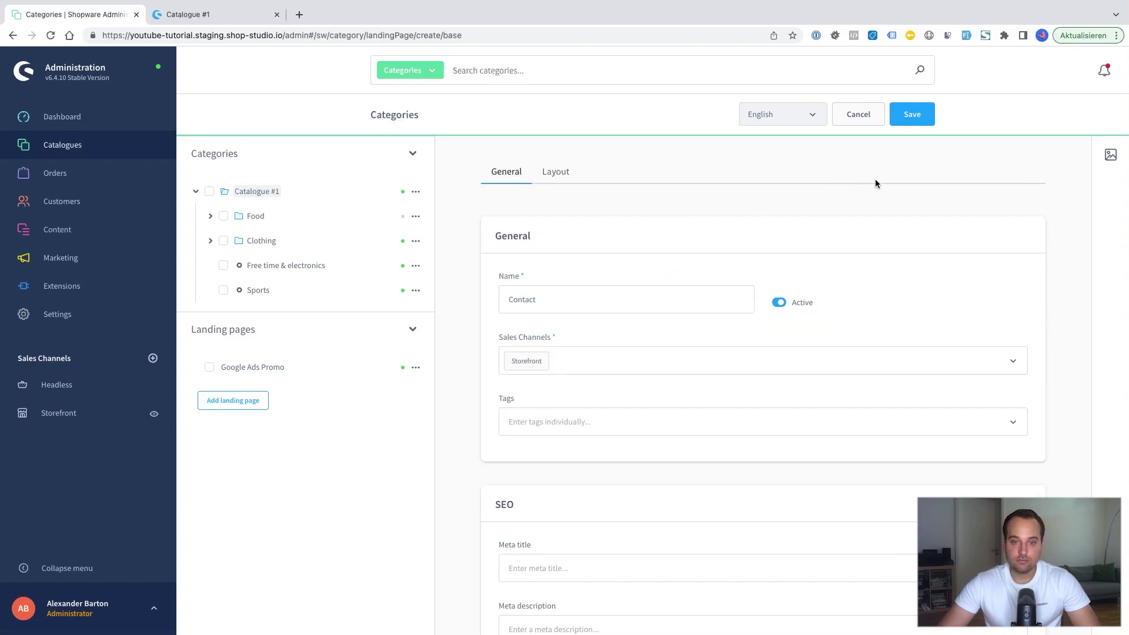
left_click(921, 121)
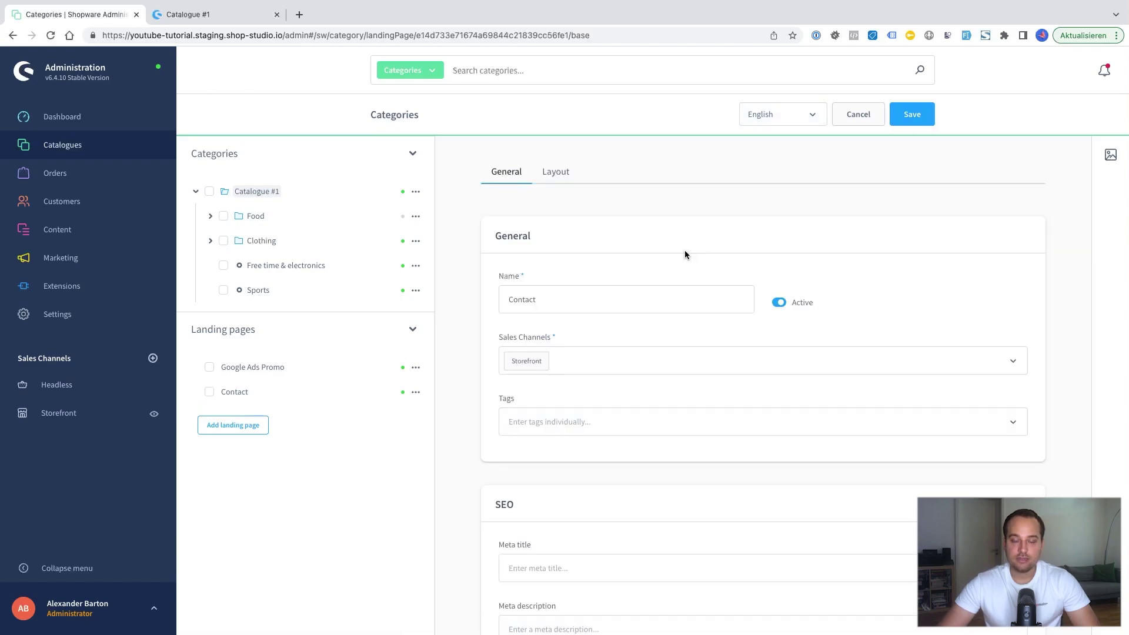
key("ctrl+Tab")
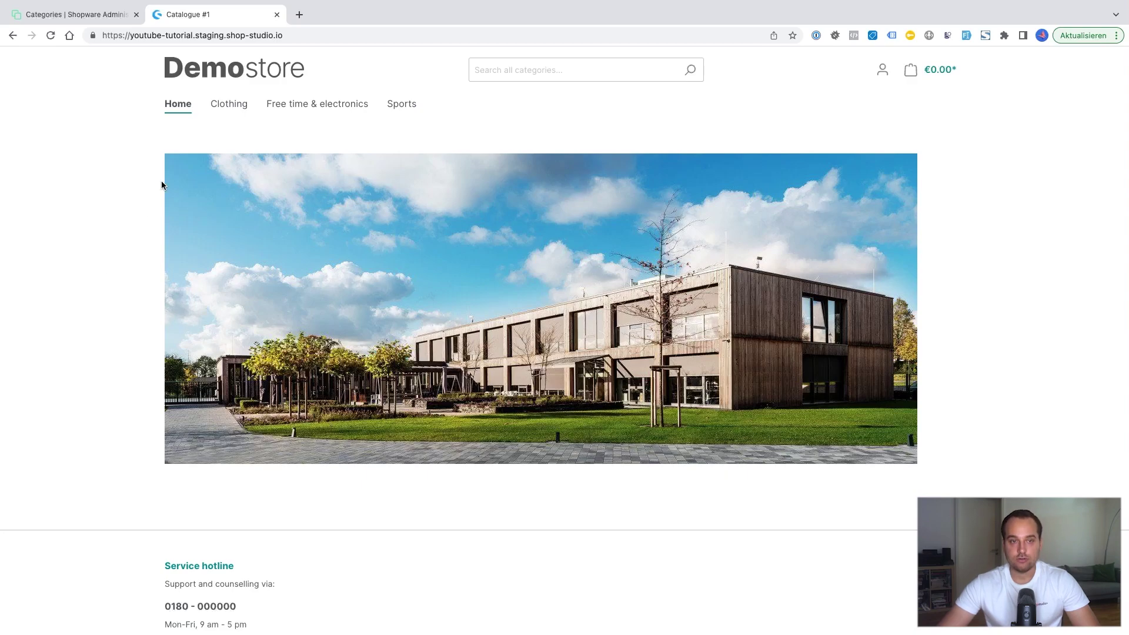
Back in the admin, select the 'contact' SEO URL value to copy it
left_click(100, 14)
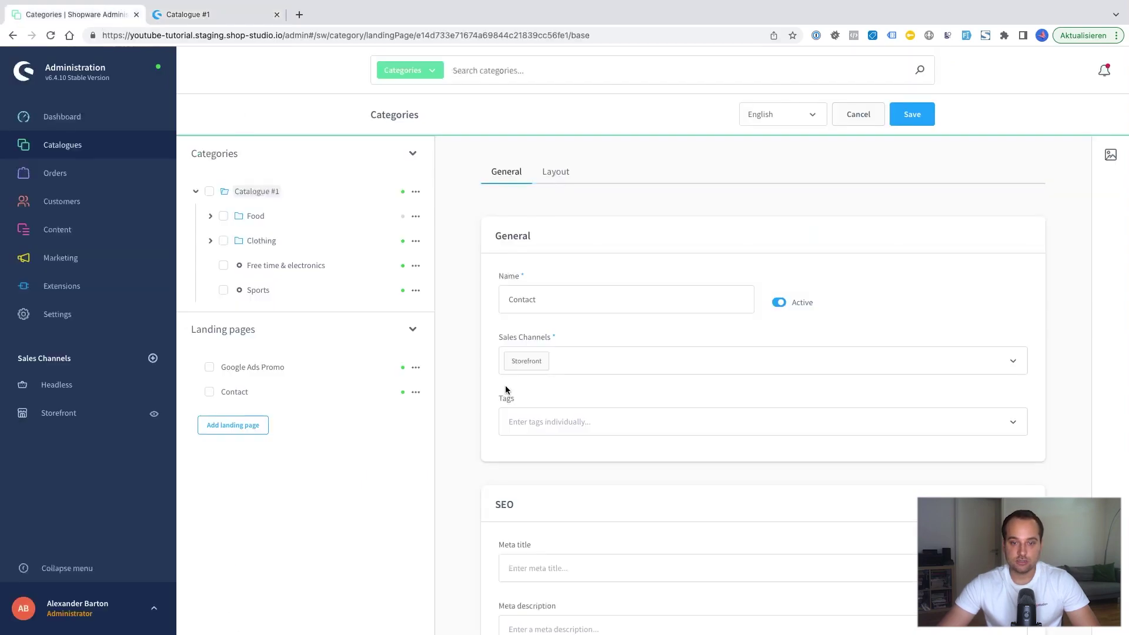
scroll(506, 386, "down", 5)
left_click(556, 535)
double_click(556, 536)
key("cmd+c")
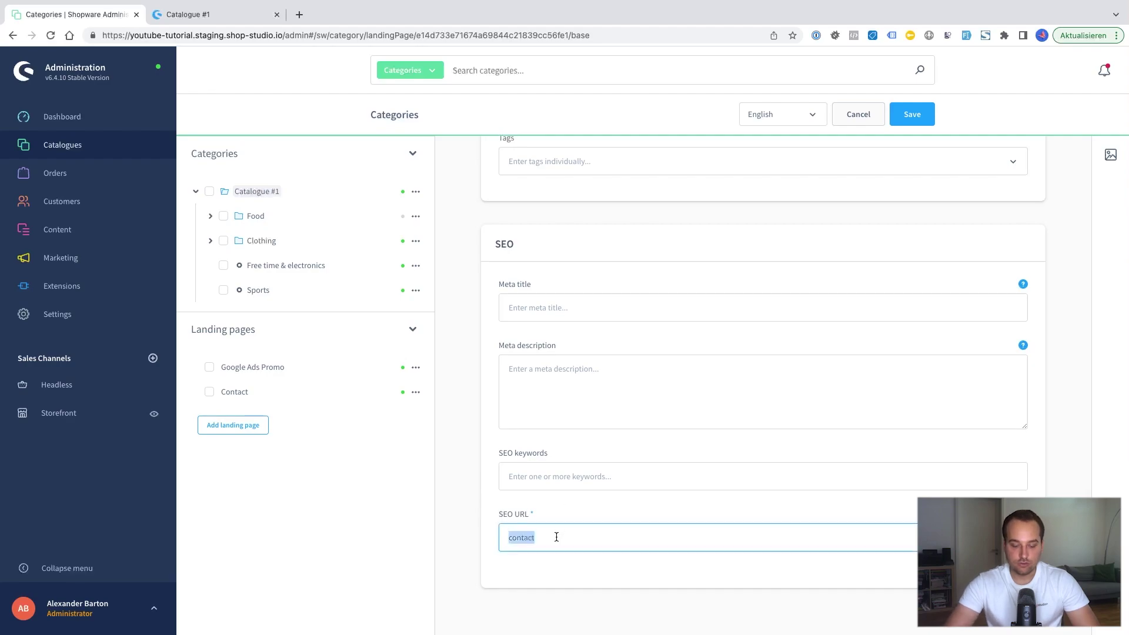
Load the storefront's /contact page
left_click(218, 18)
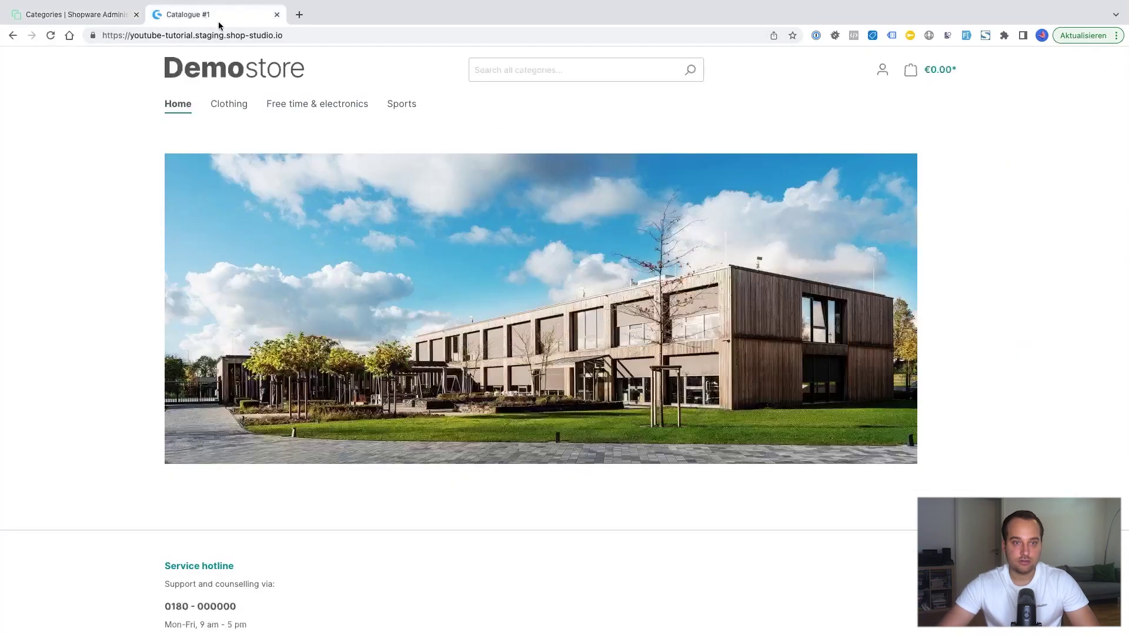
left_click(310, 36)
left_click(310, 36)
type("/")
key("cmd+v")
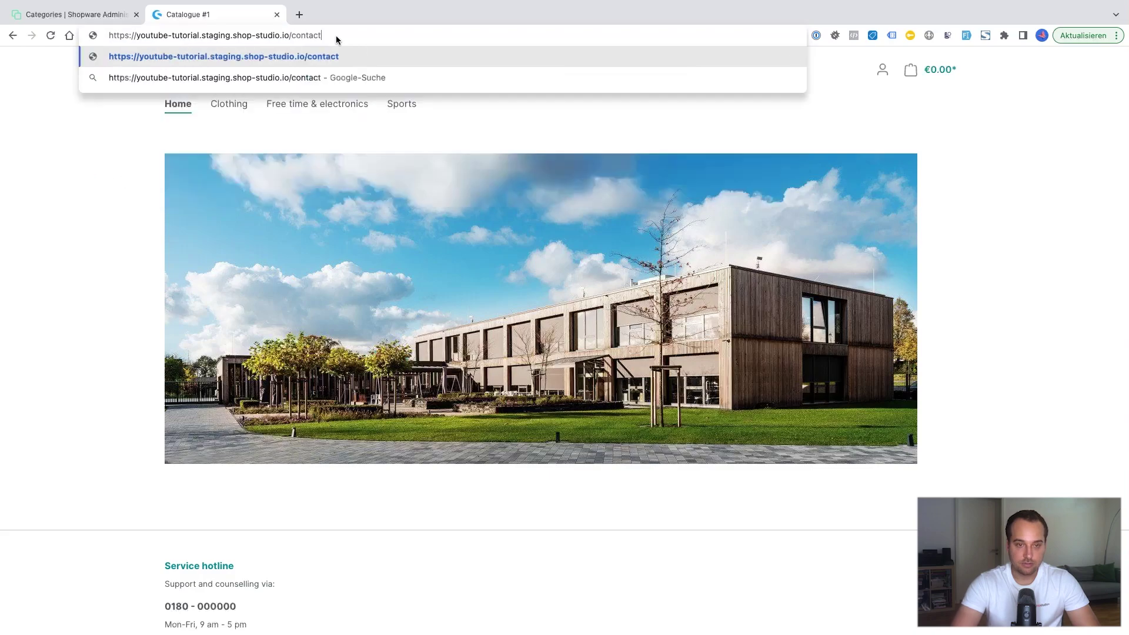
key("Return")
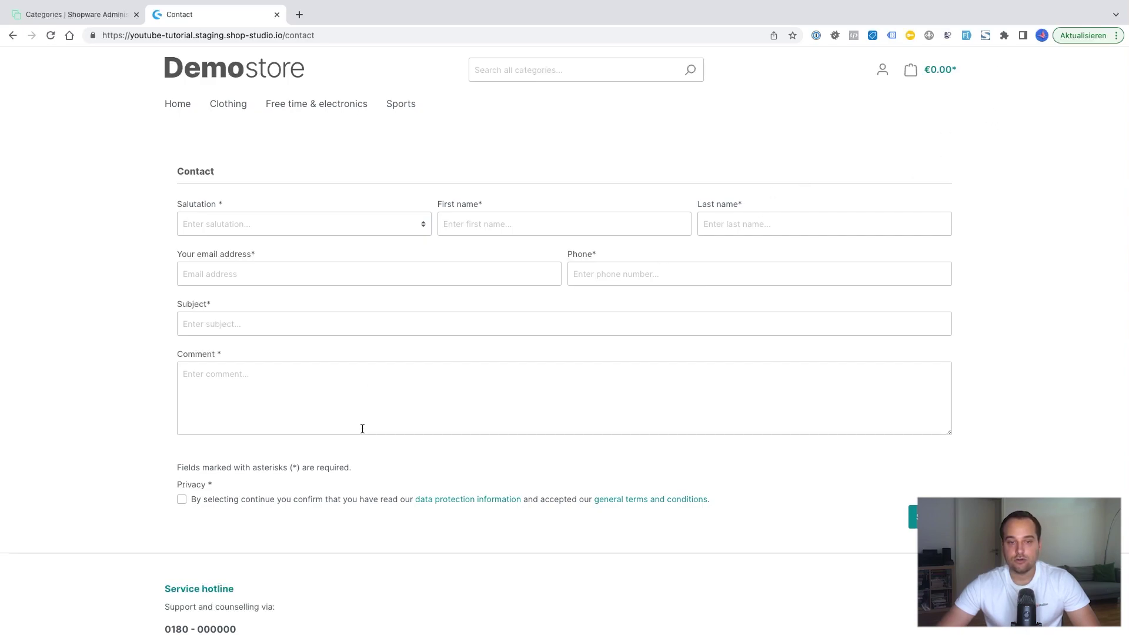
Autofill the contact form, accept the privacy terms and send it
left_click(966, 35)
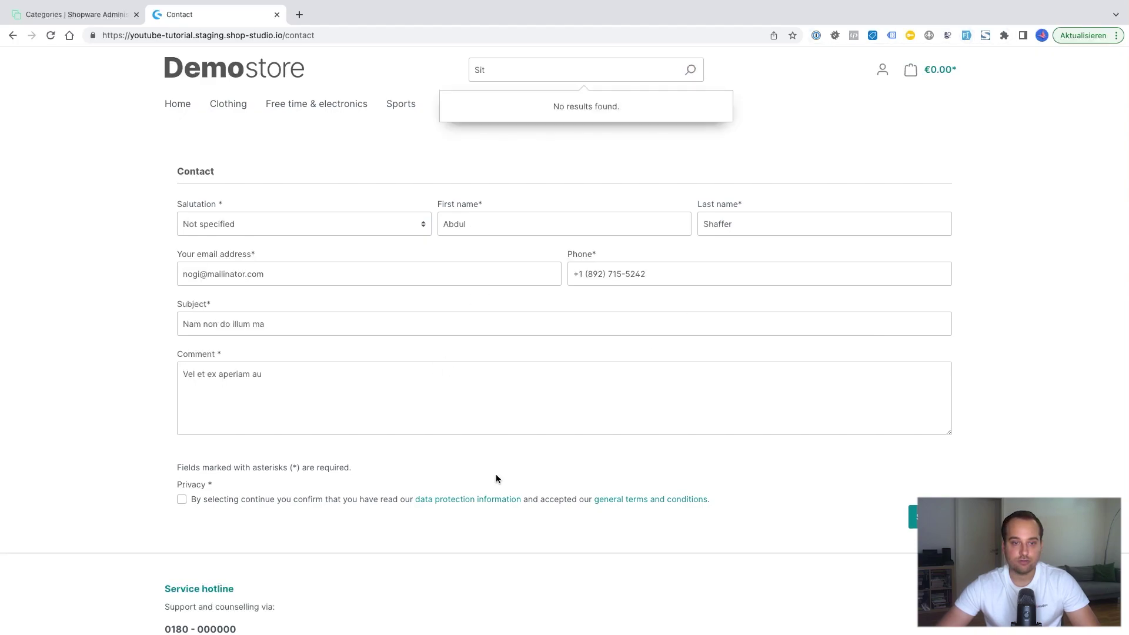
left_click(181, 499)
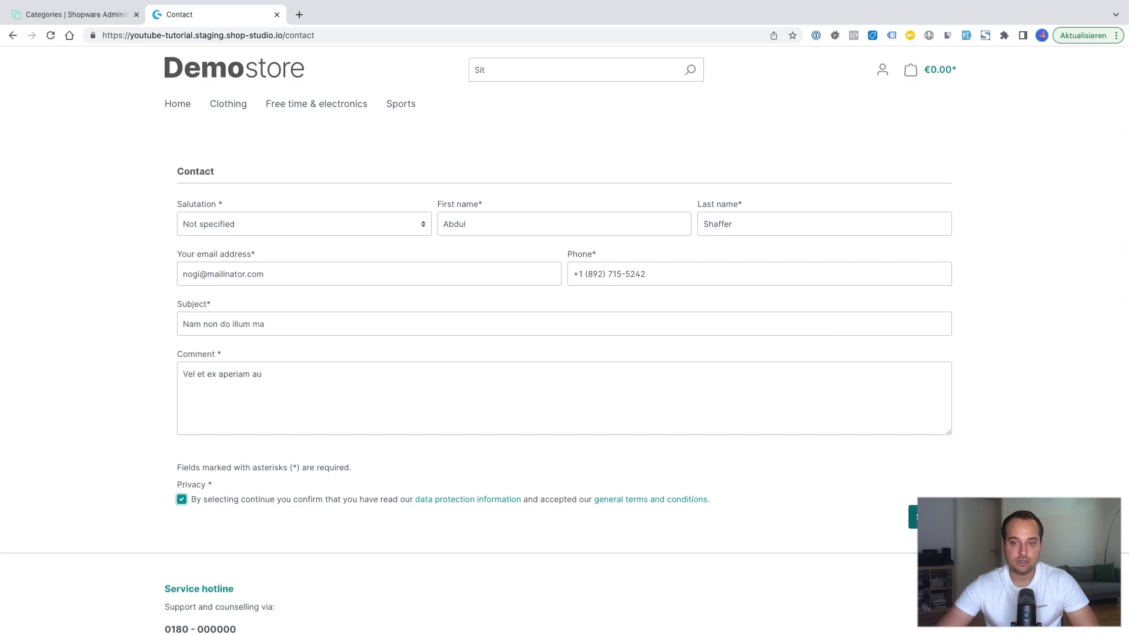
left_click(913, 516)
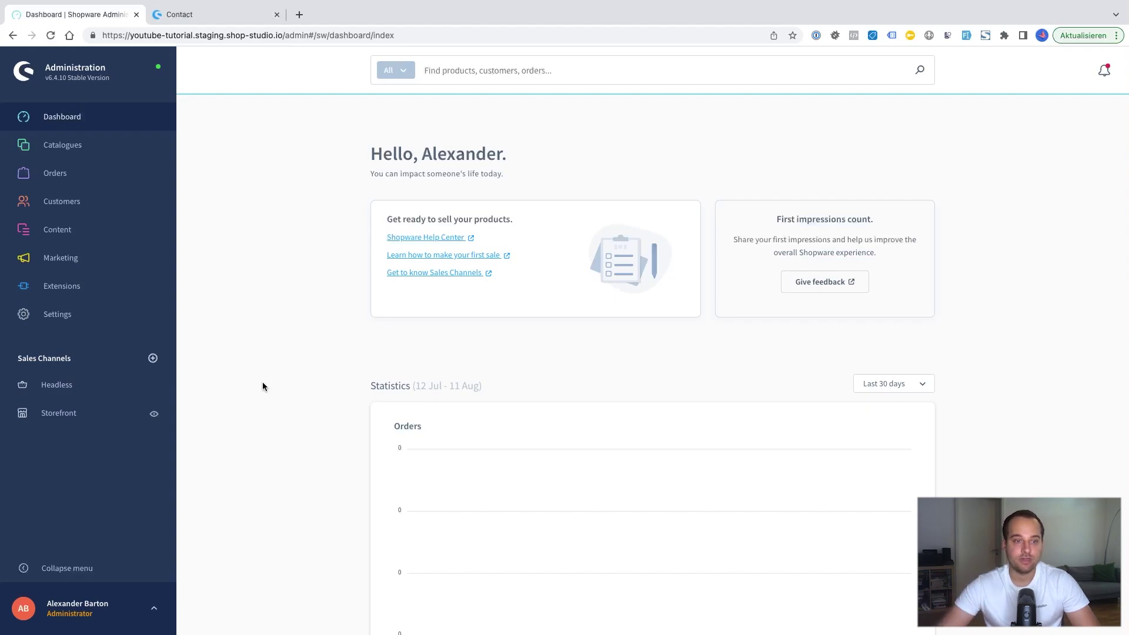
Open Marketing > Newsletter recipients to confirm the list is empty
mouse_move(132, 267)
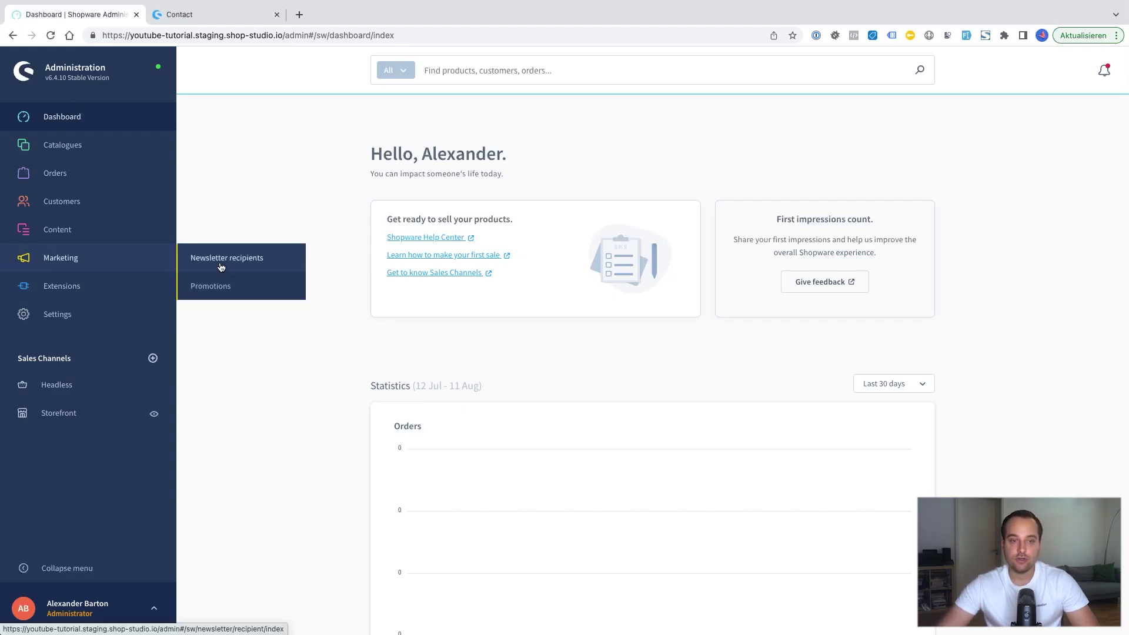
left_click(239, 267)
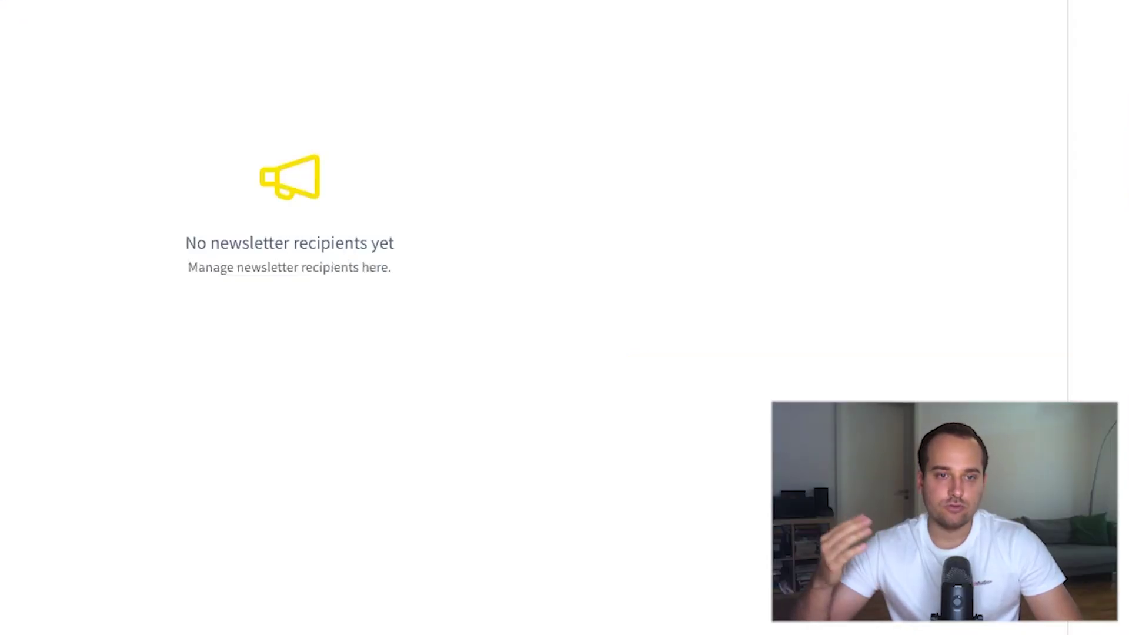
From the Shopping Experiences list, create a full-width shop page layout named 'Newsletter'
mouse_move(100, 235)
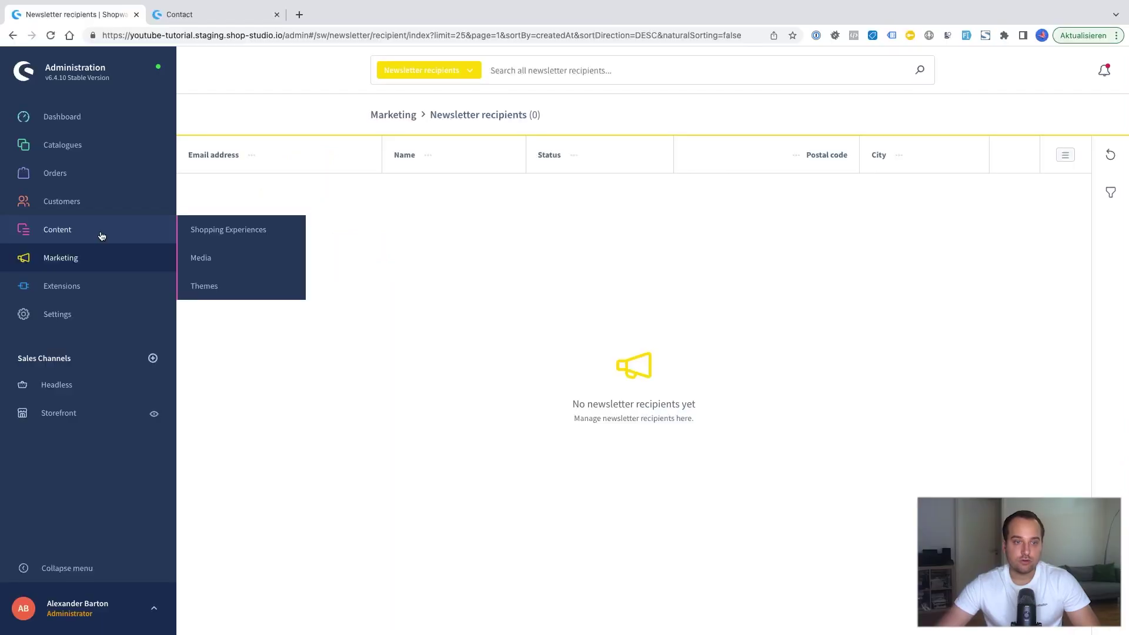
left_click(219, 241)
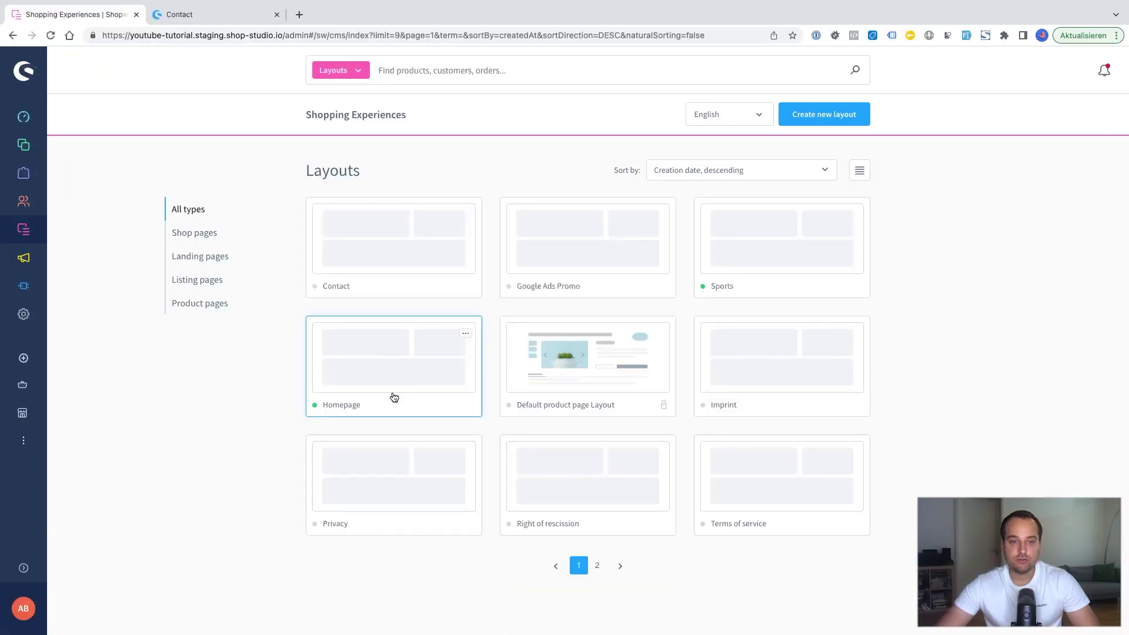
left_click(808, 112)
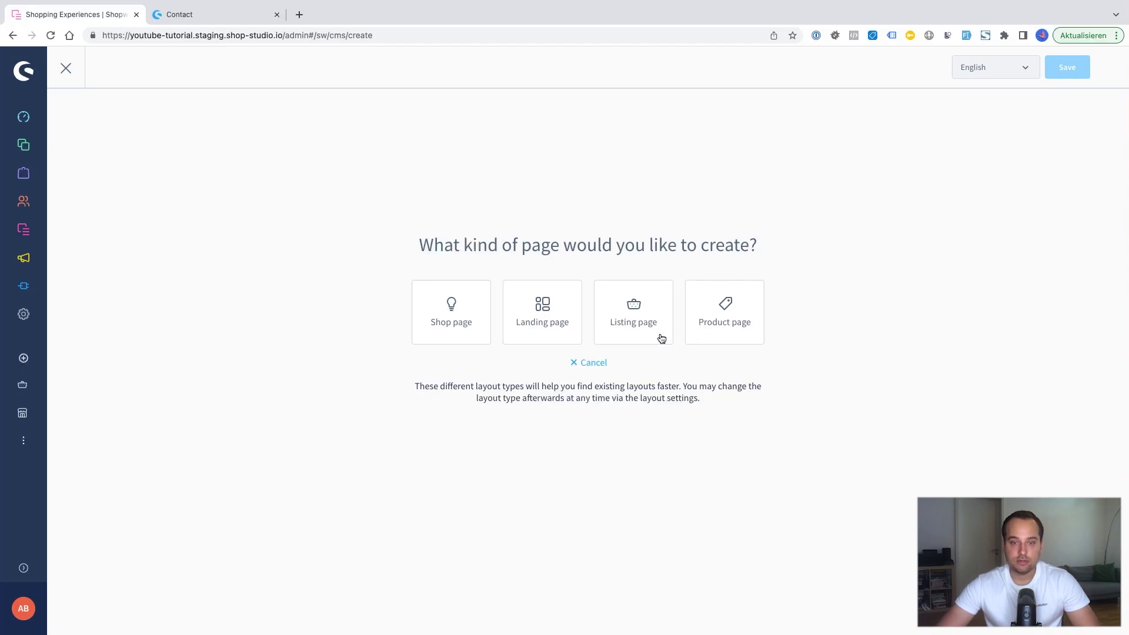
left_click(464, 312)
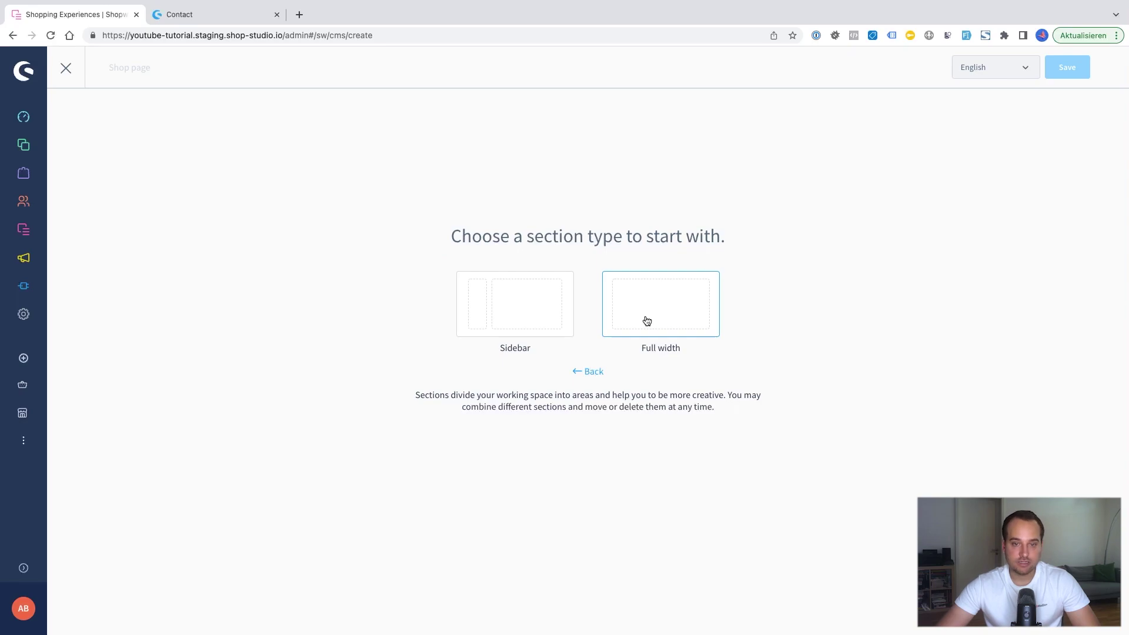
left_click(676, 320)
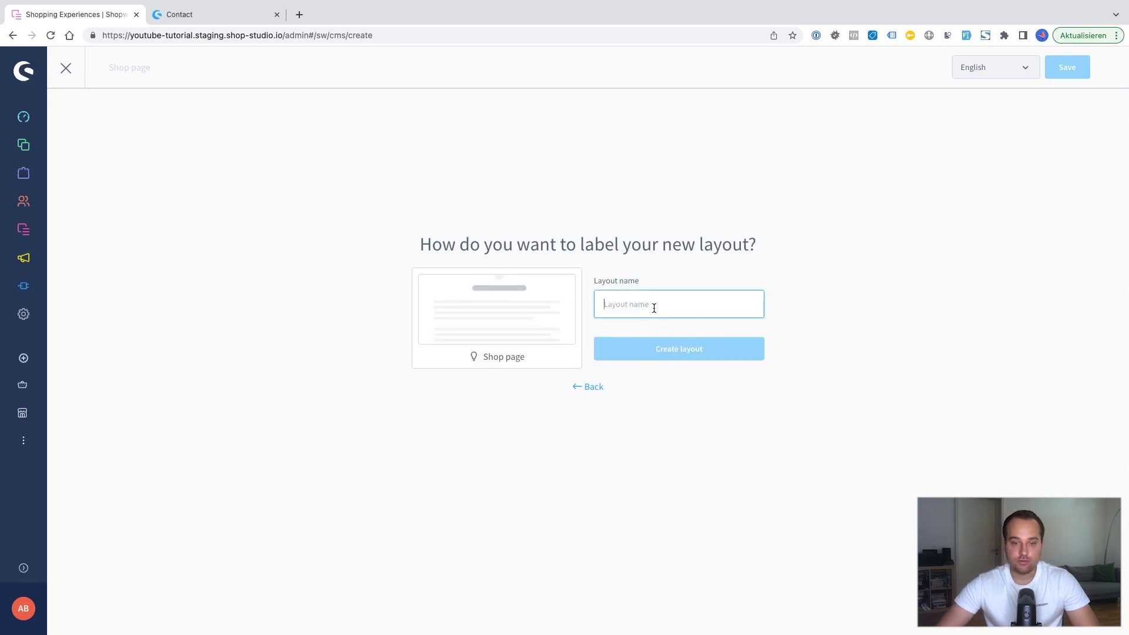
type("Newsletter")
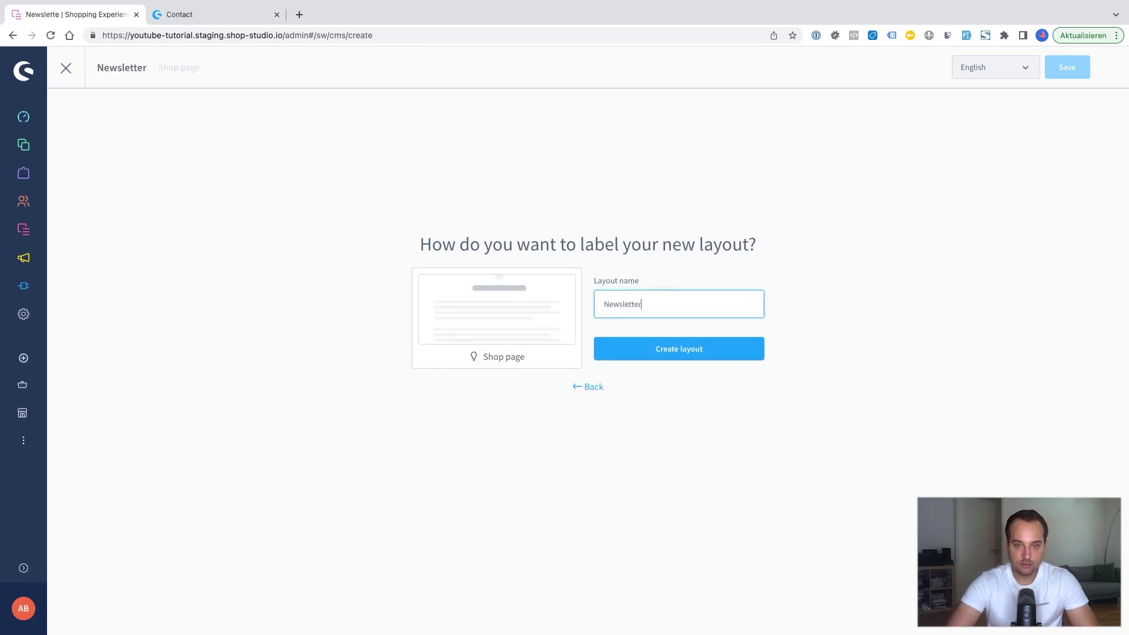
key("Return")
Drag a Form block from the Form block category into the empty section
left_click(953, 163)
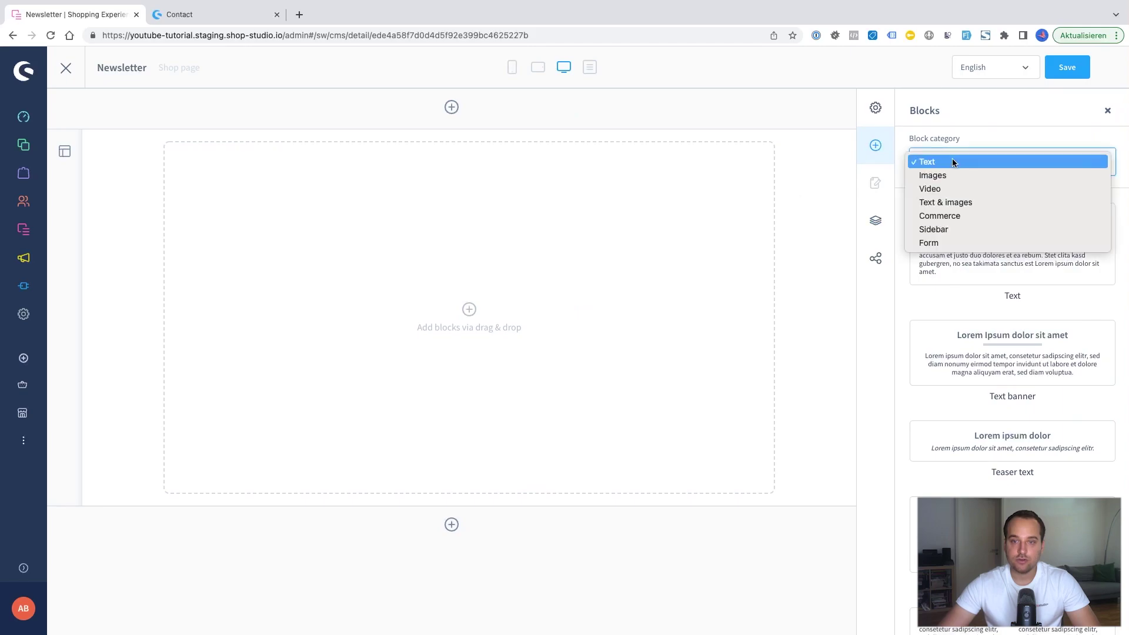
left_click(943, 243)
left_click_drag(993, 250, 560, 325)
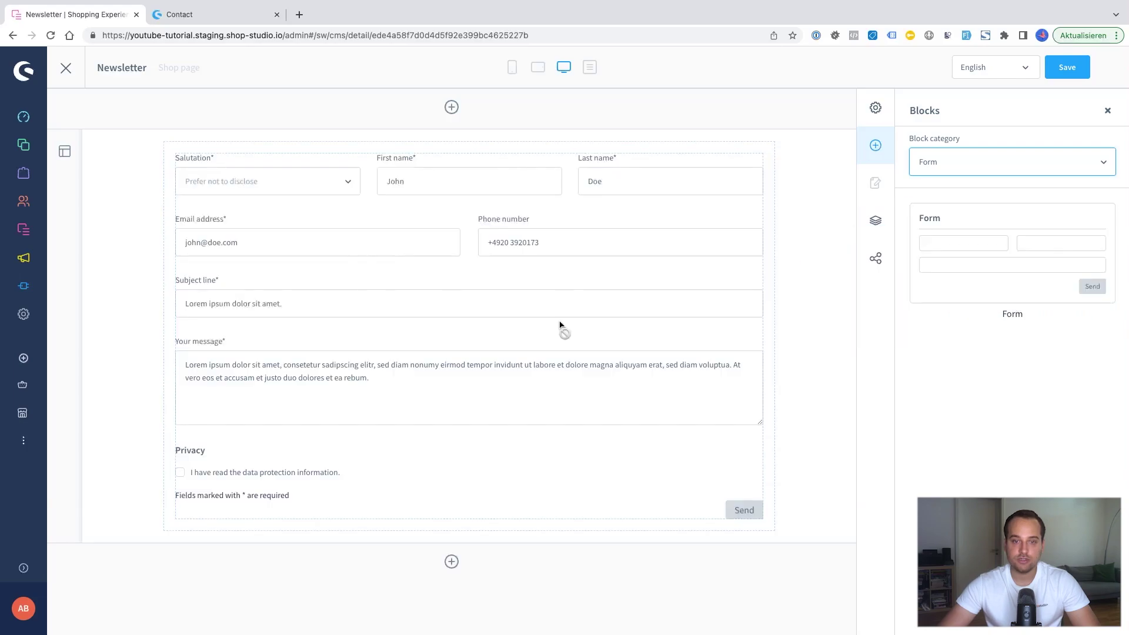
Set the form block's type to Newsletter and its title to 'Newsletter'
left_click(733, 221)
left_click(731, 166)
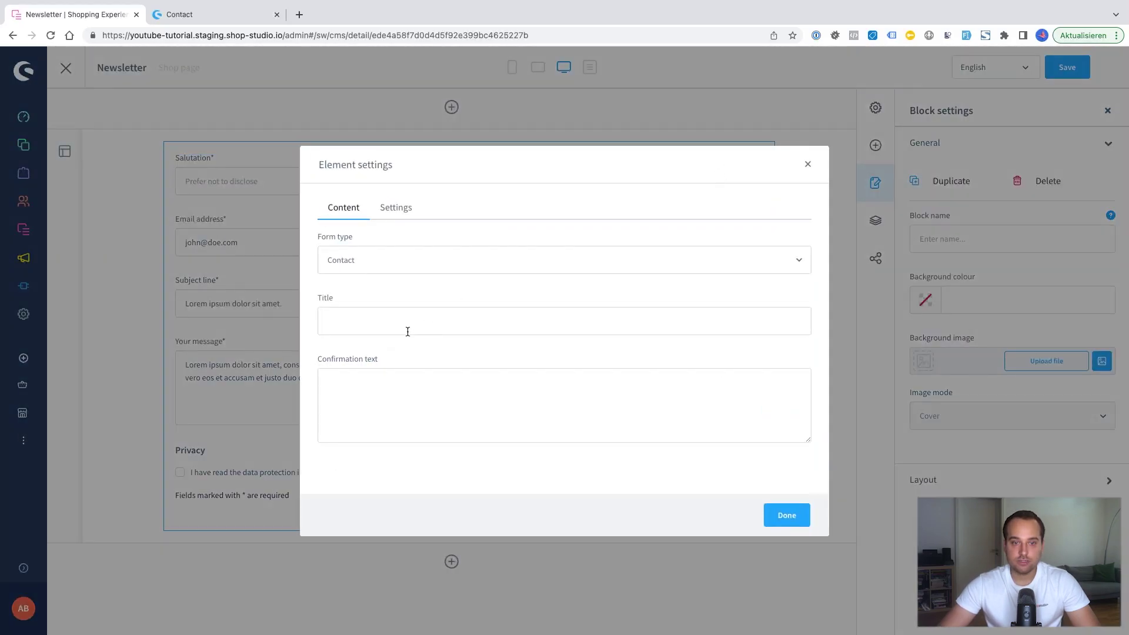
left_click(370, 260)
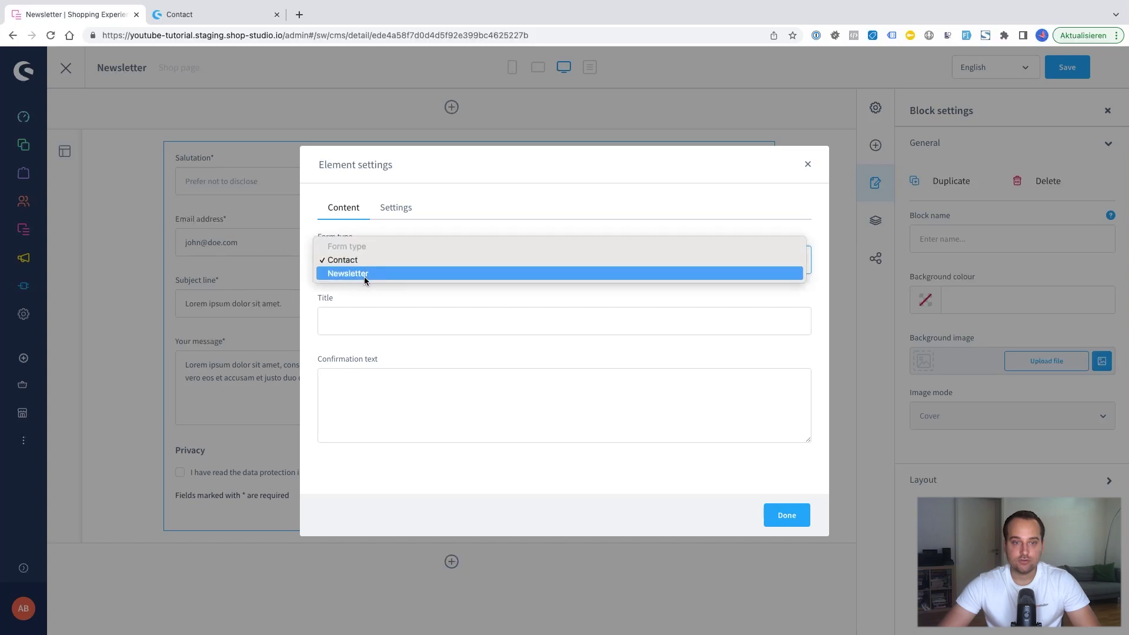
left_click(364, 274)
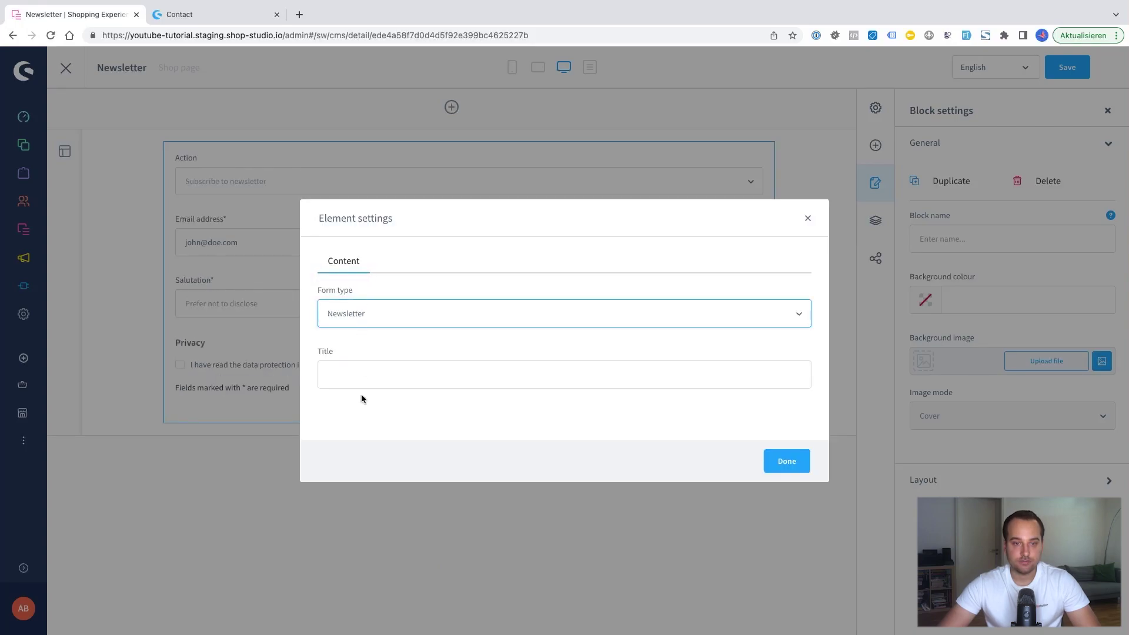
left_click(357, 373)
type("Newsl")
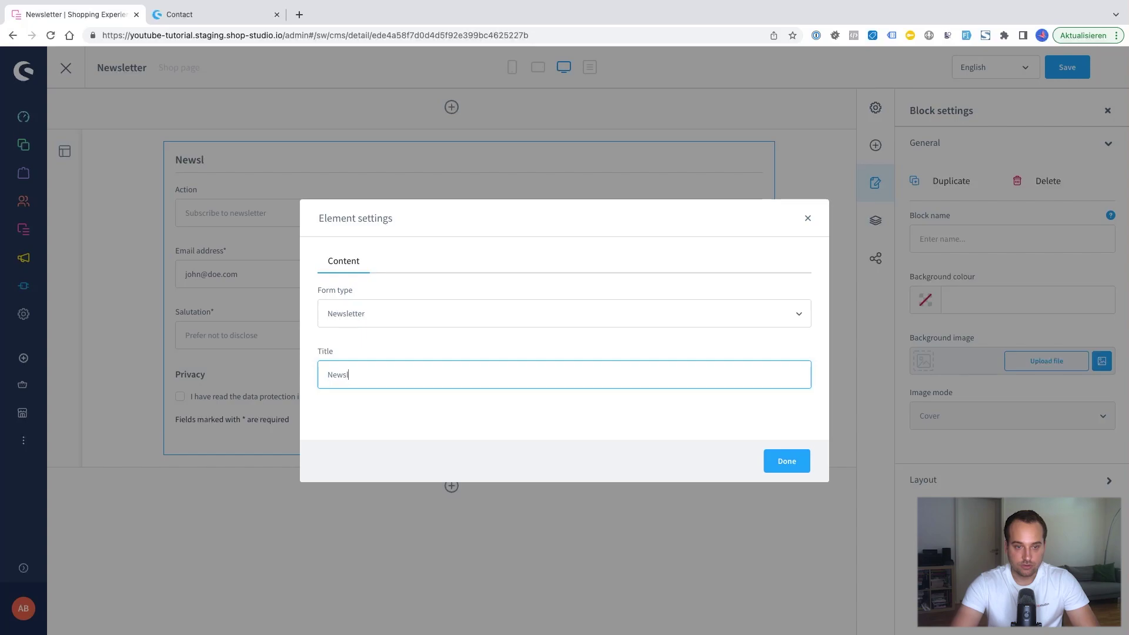
type("etter")
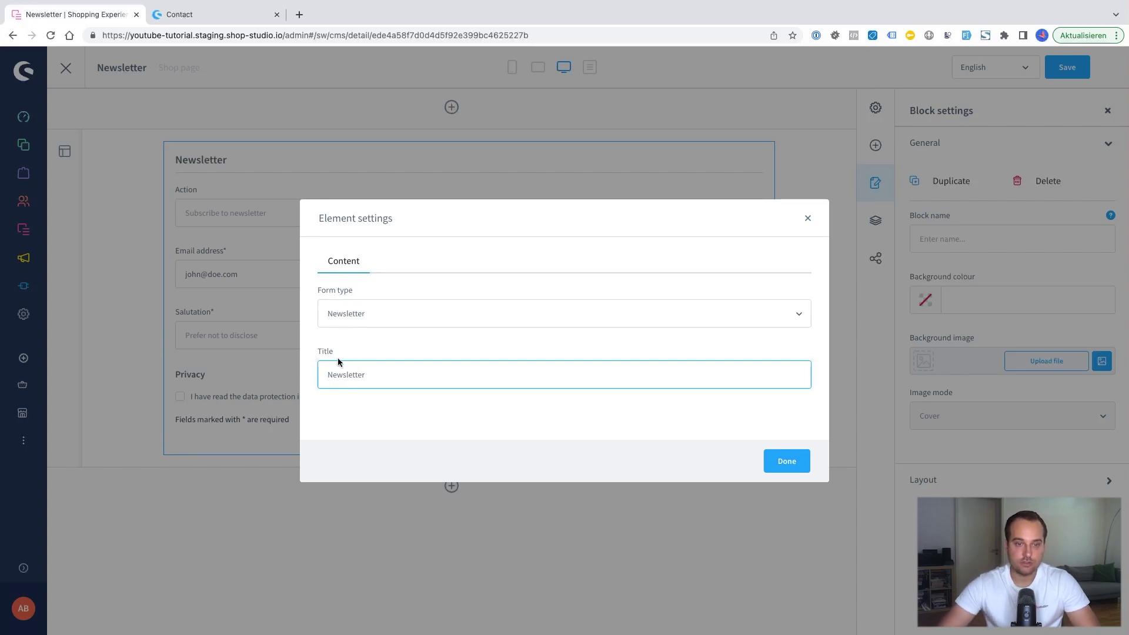
left_click(792, 465)
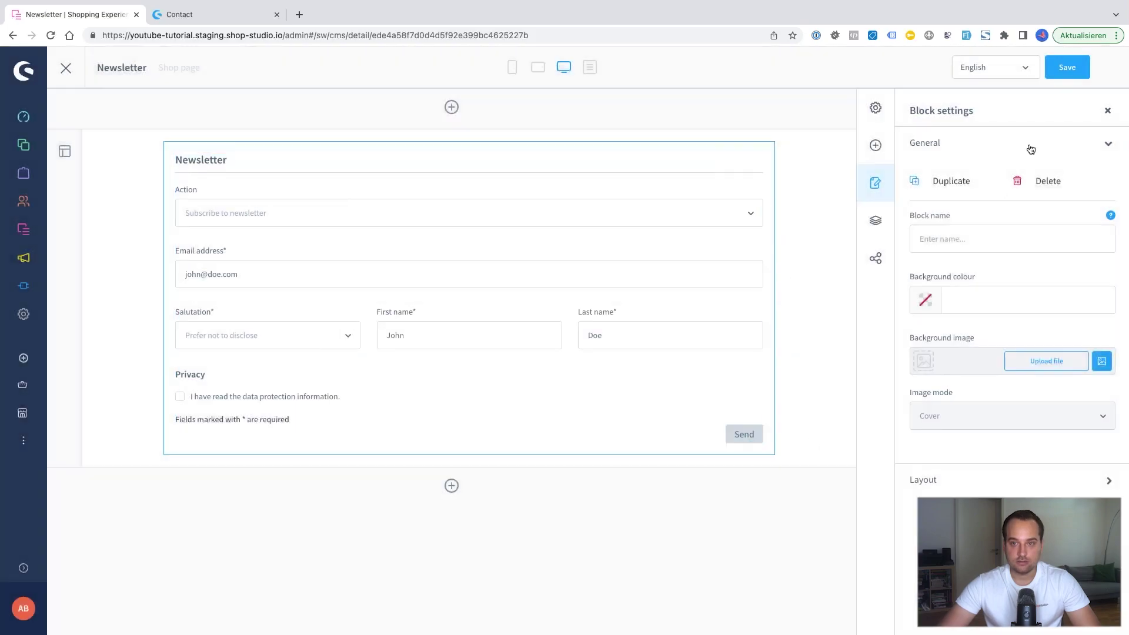
Save the Newsletter layout and go to Catalogues > Categories
left_click(1067, 67)
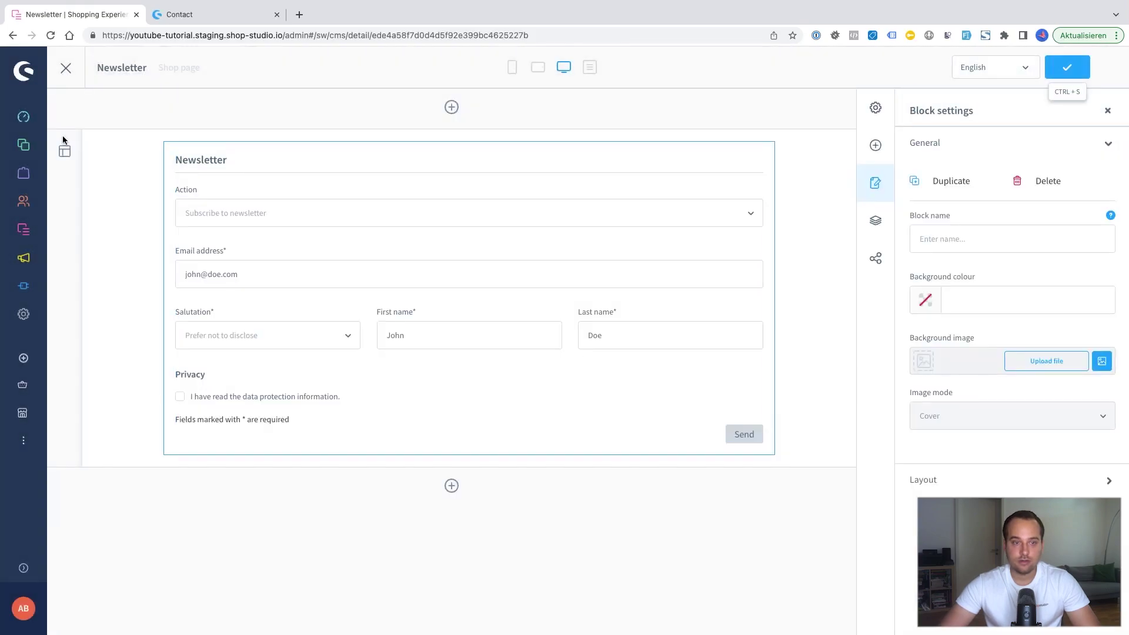
mouse_move(24, 147)
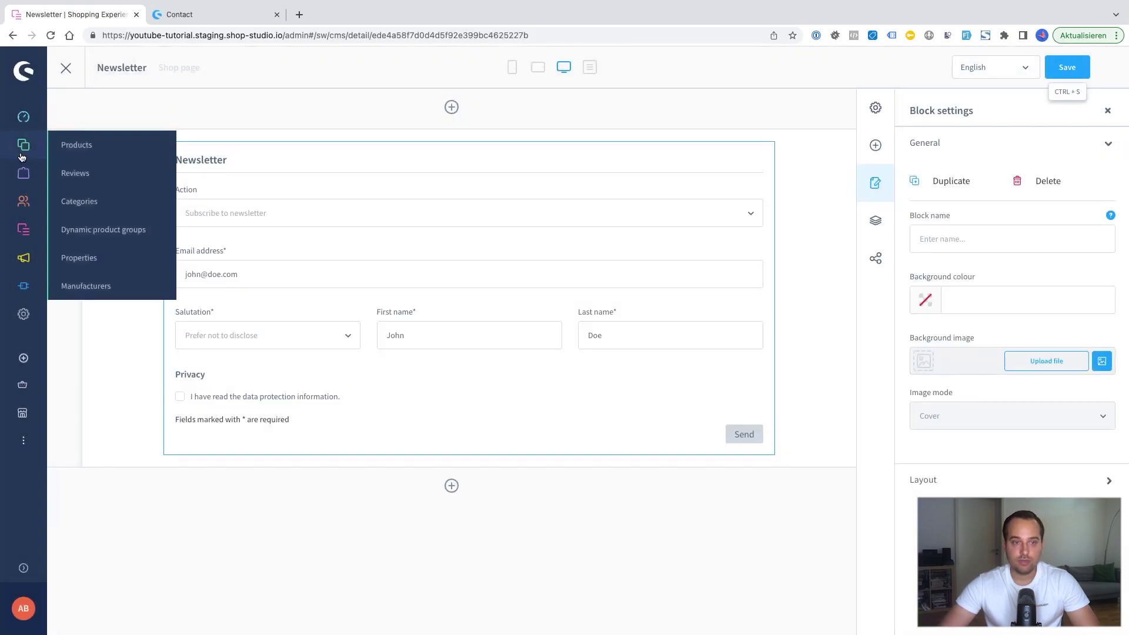
left_click(84, 213)
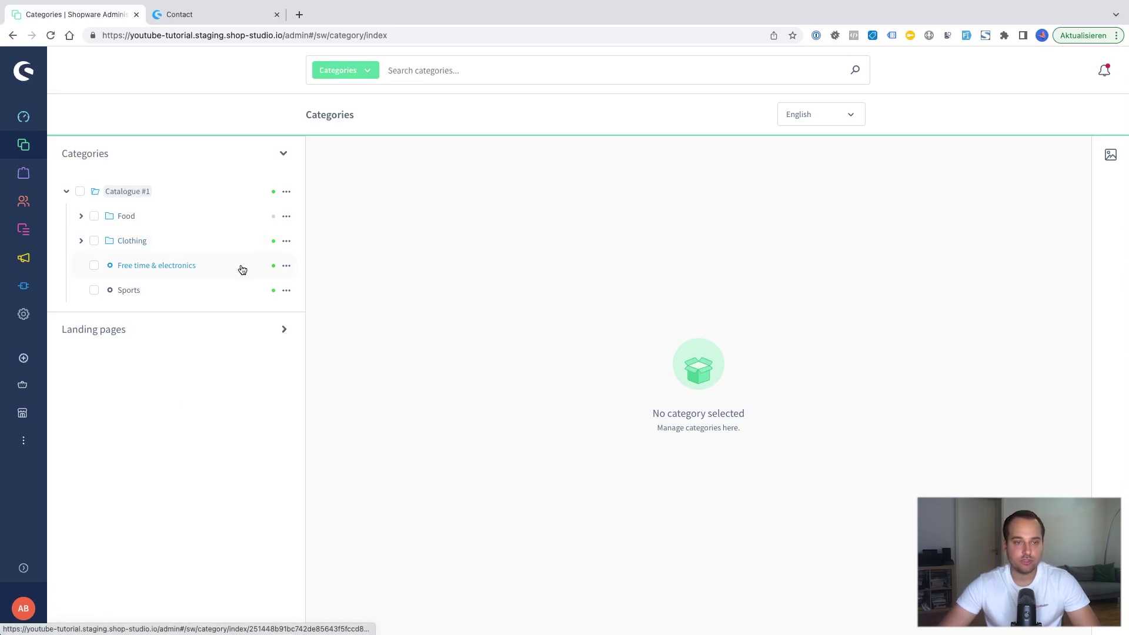
Add an active subcategory named 'Newsletter' under Catalogue #1
left_click(287, 193)
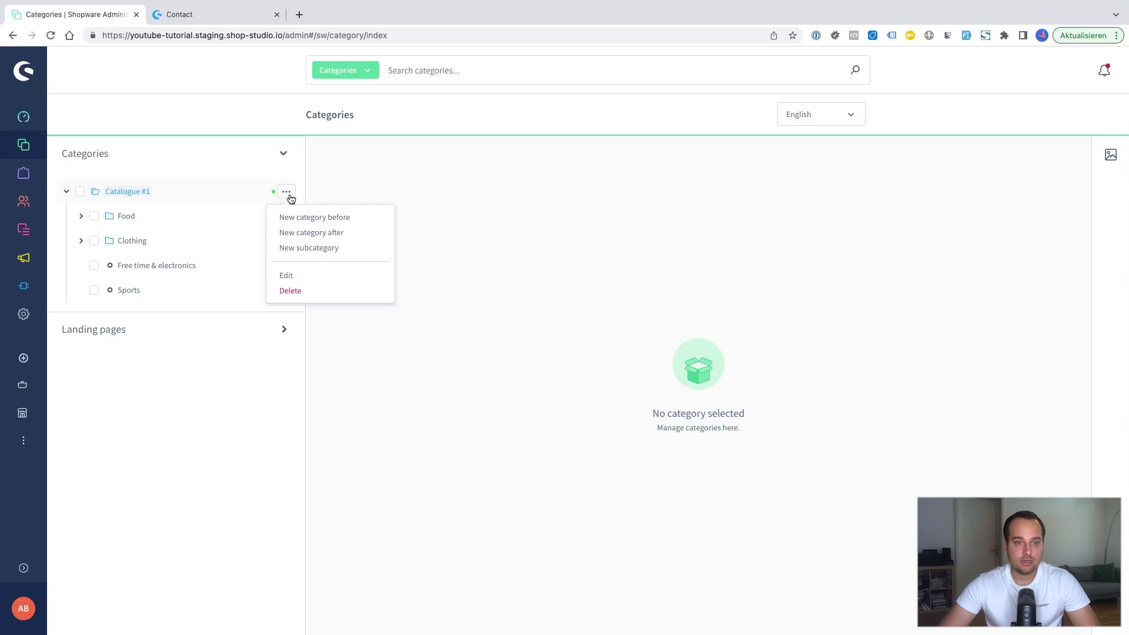
left_click(314, 252)
type("News")
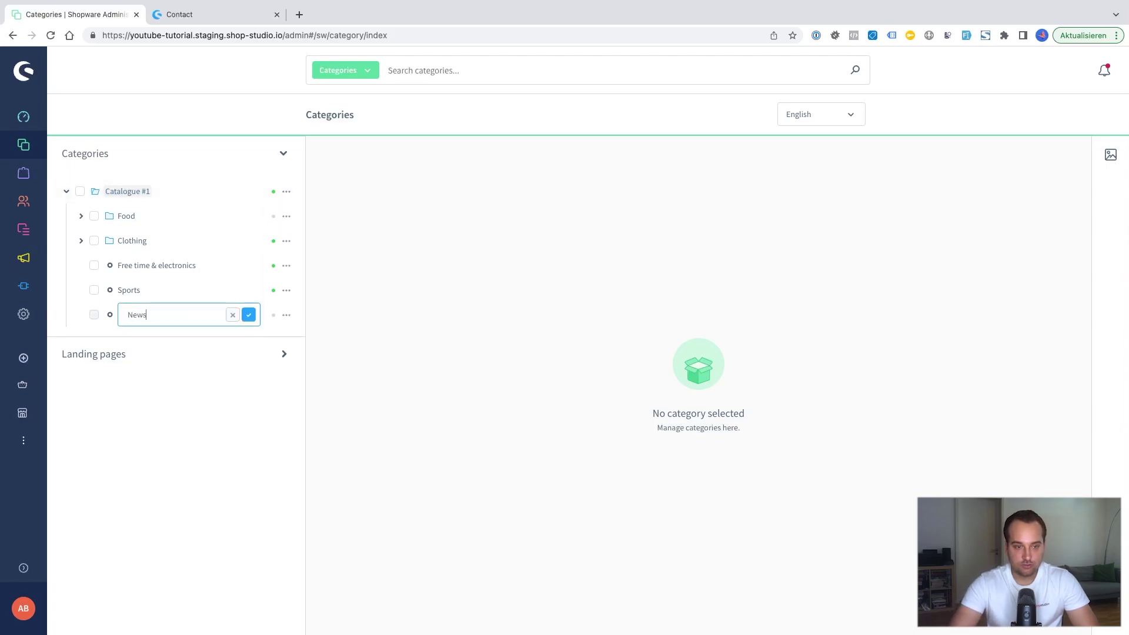
type("letter")
key("Return")
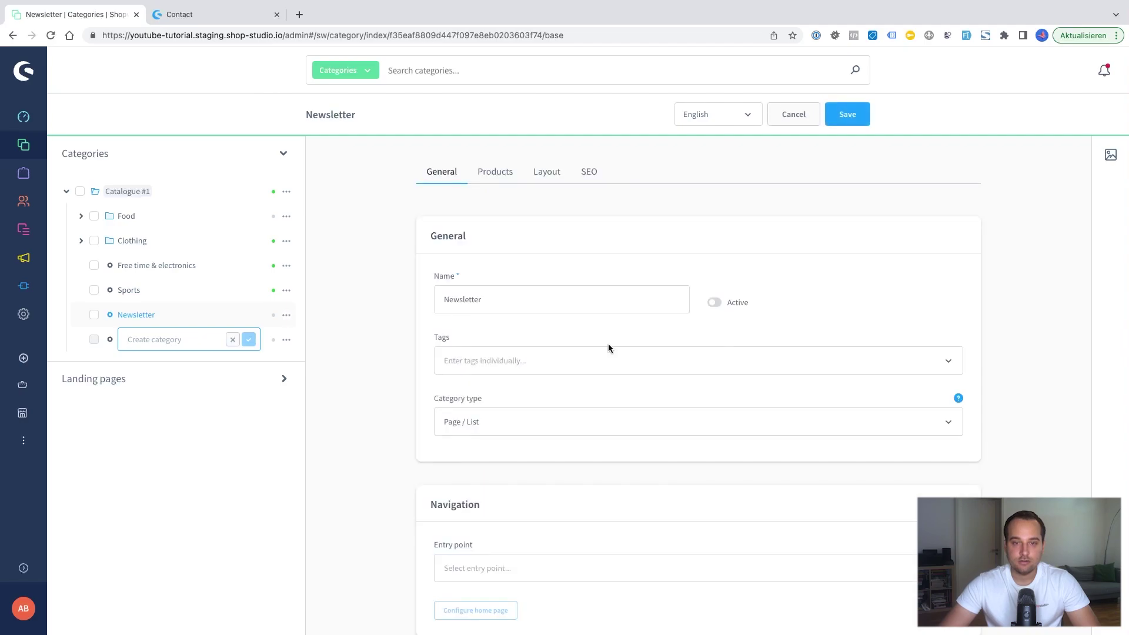
left_click(716, 303)
Assign the Newsletter layout to the Newsletter category and save it
scroll(720, 304, "down", 1)
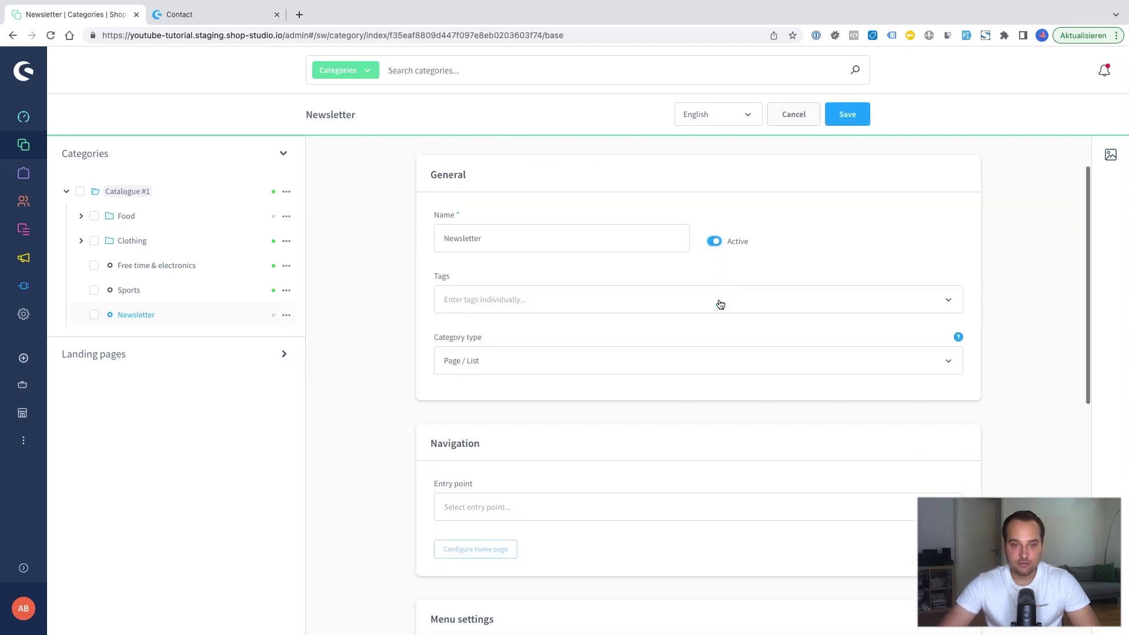
scroll(480, 374, "down", 1)
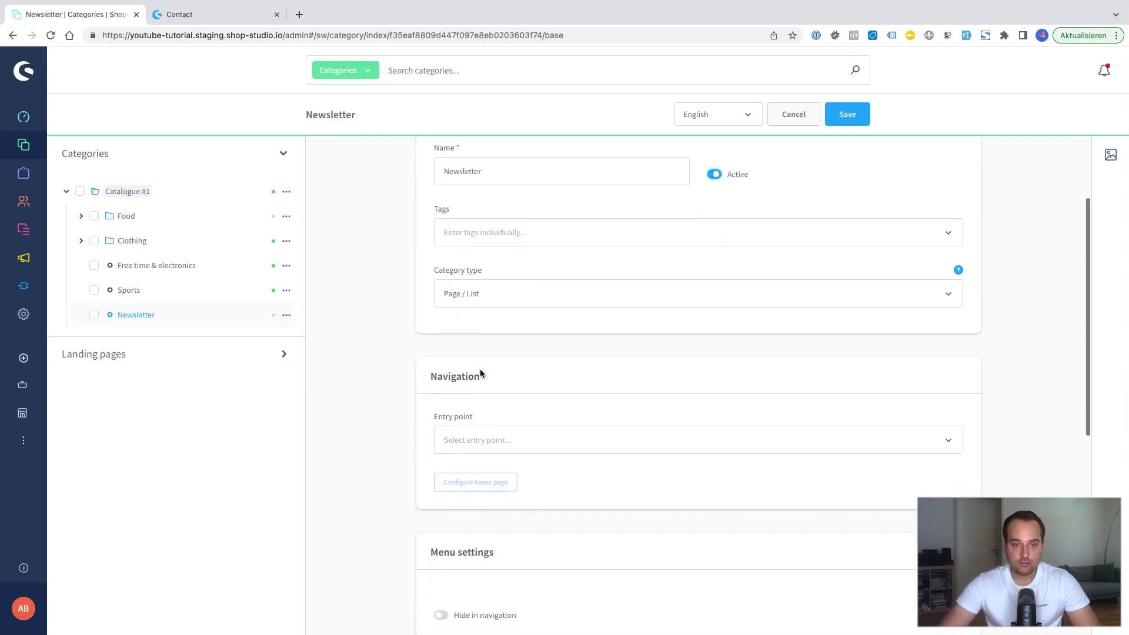
scroll(480, 369, "down", 6)
left_click(495, 171)
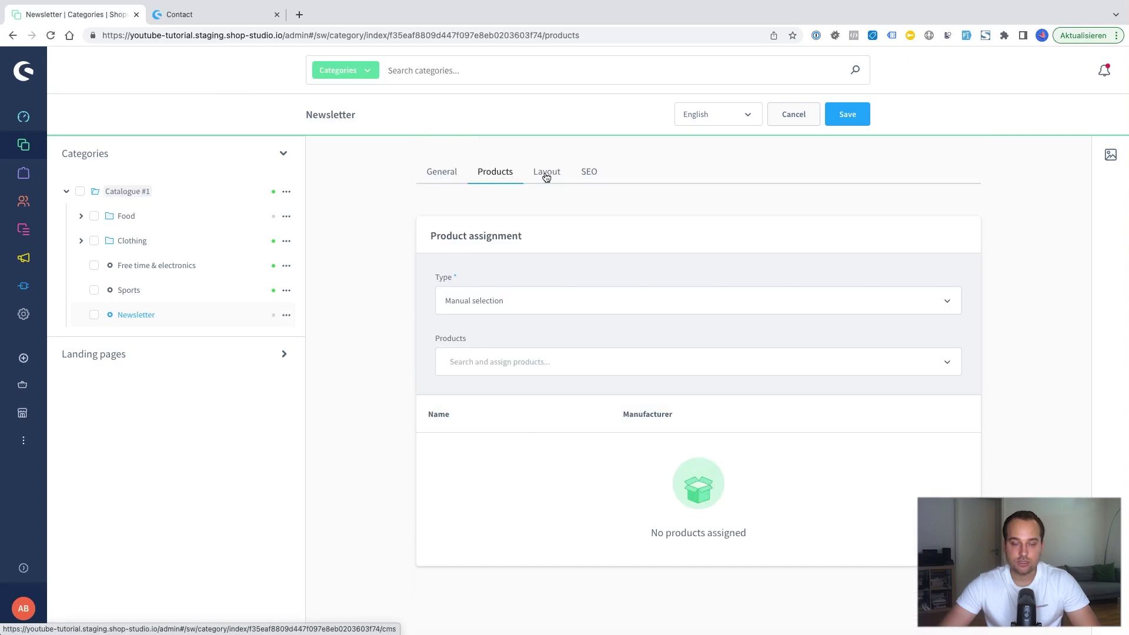
left_click(546, 175)
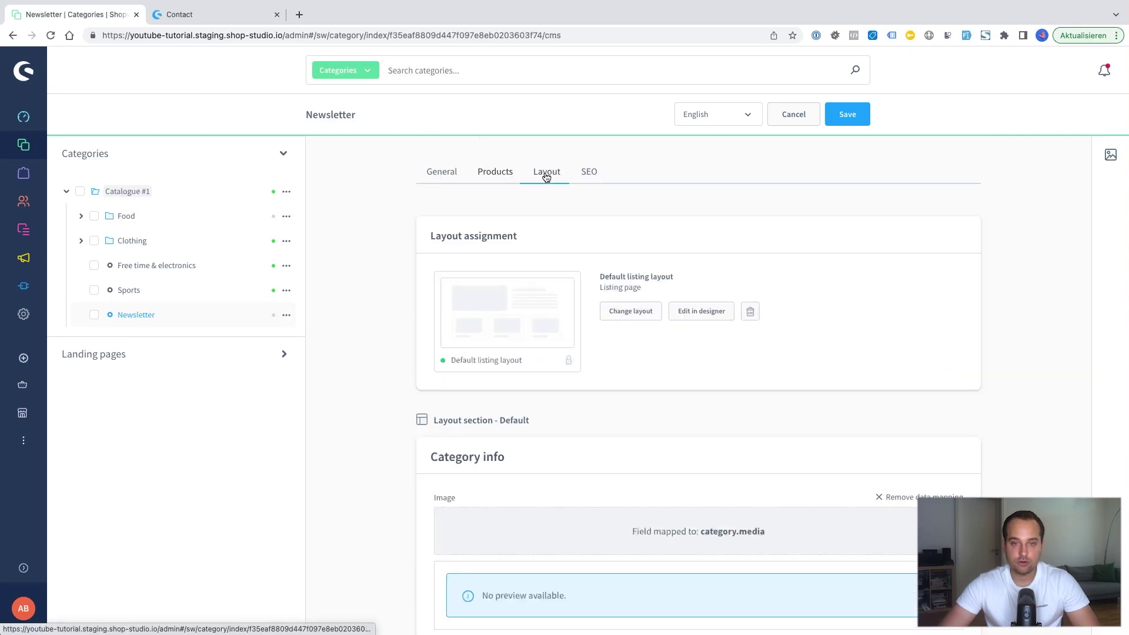
left_click(641, 312)
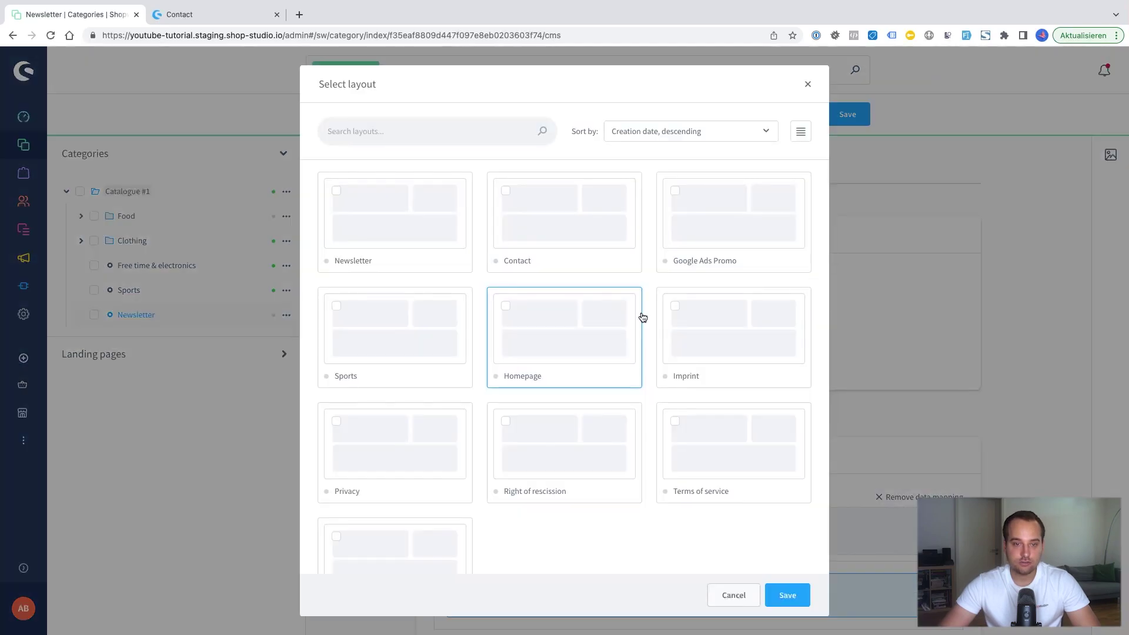
left_click(418, 244)
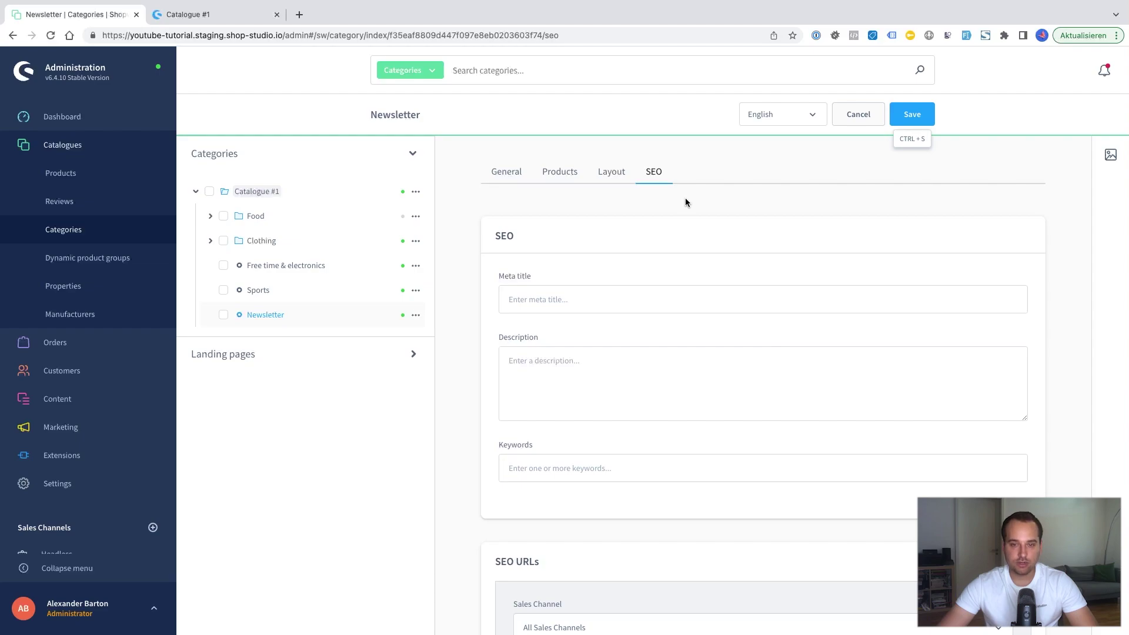
left_click(916, 117)
Switch to the Demostore storefront and open Newsletter from the main navigation
key("ctrl+Tab")
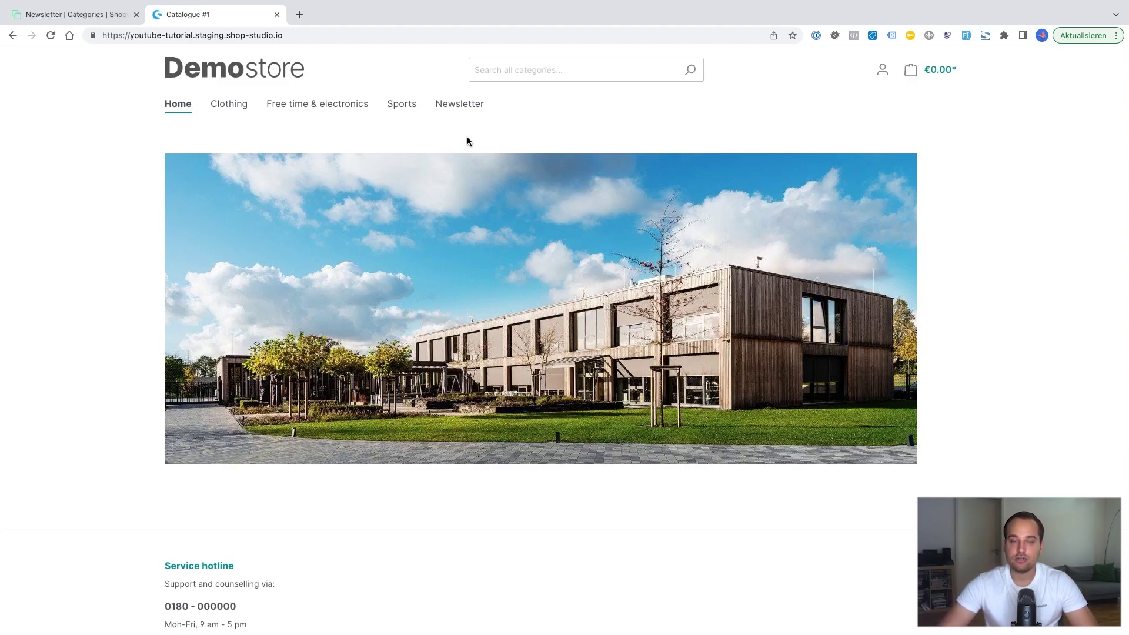
left_click(459, 105)
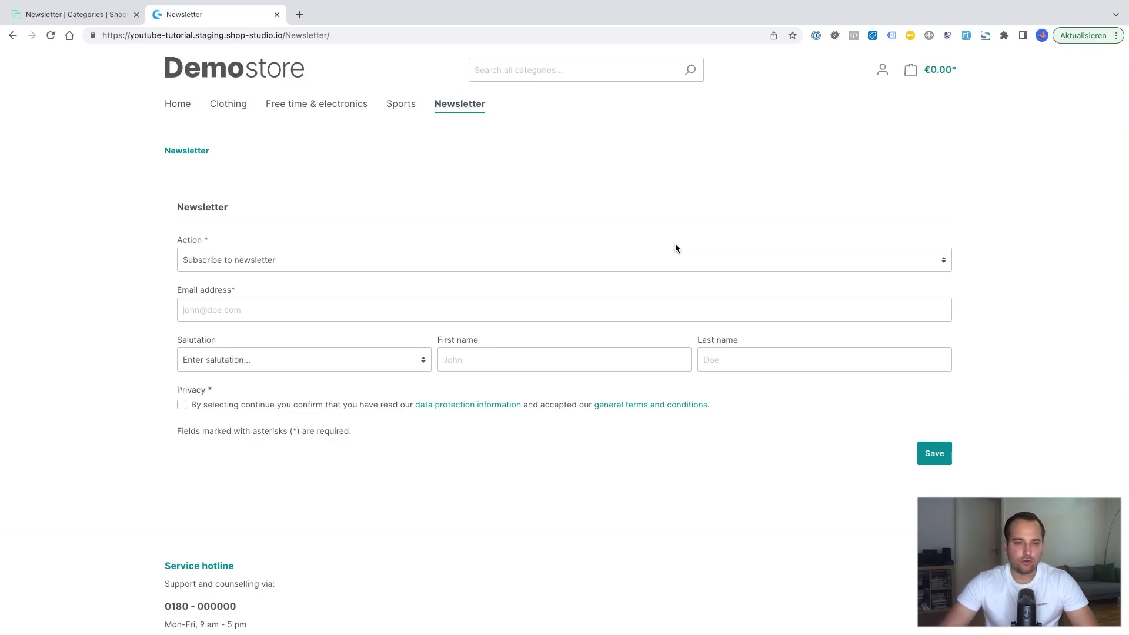
View the shopstudio site's conversion-rate download offer in a new tab, then return to Demostore
left_click(299, 14)
type("shop")
key("Return")
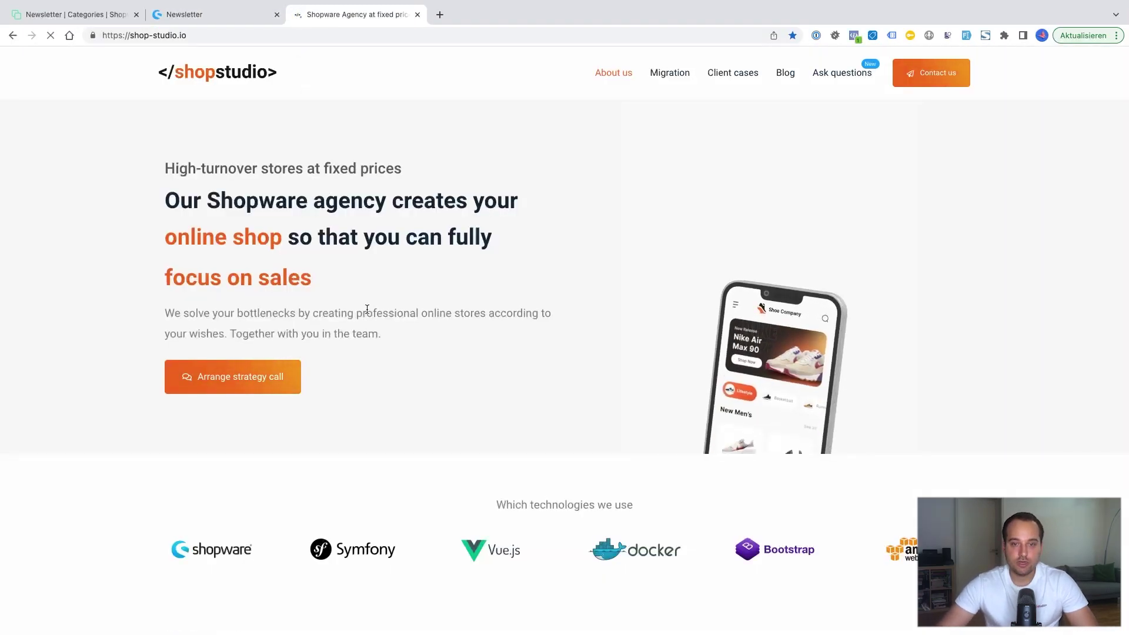
scroll(367, 312, "down", 10)
scroll(366, 312, "down", 20)
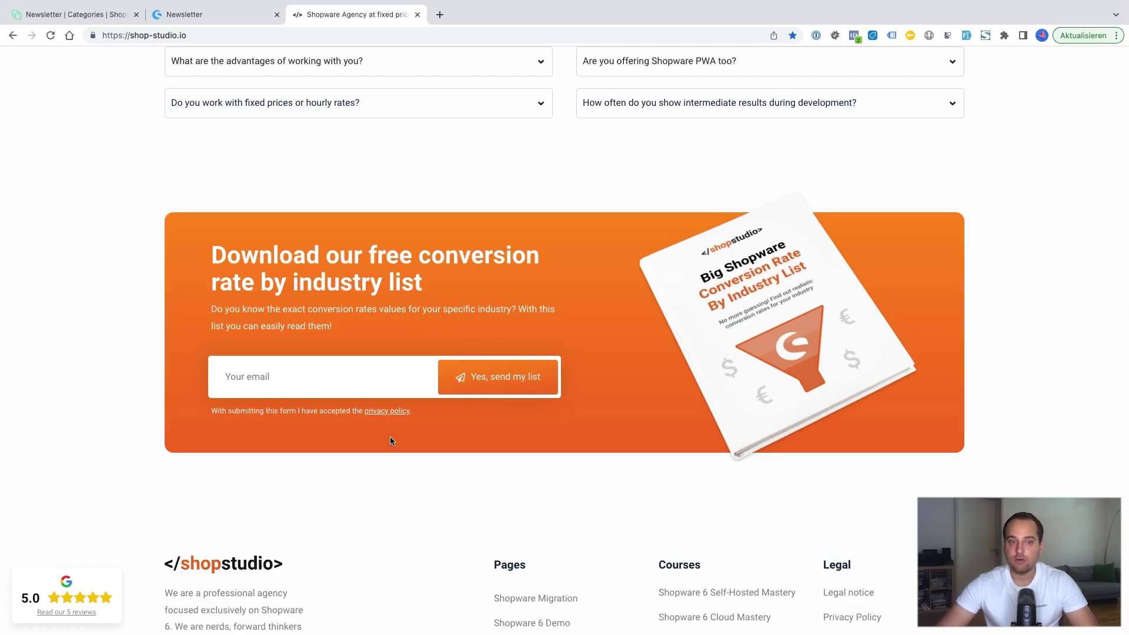
key("ctrl+shift+Tab")
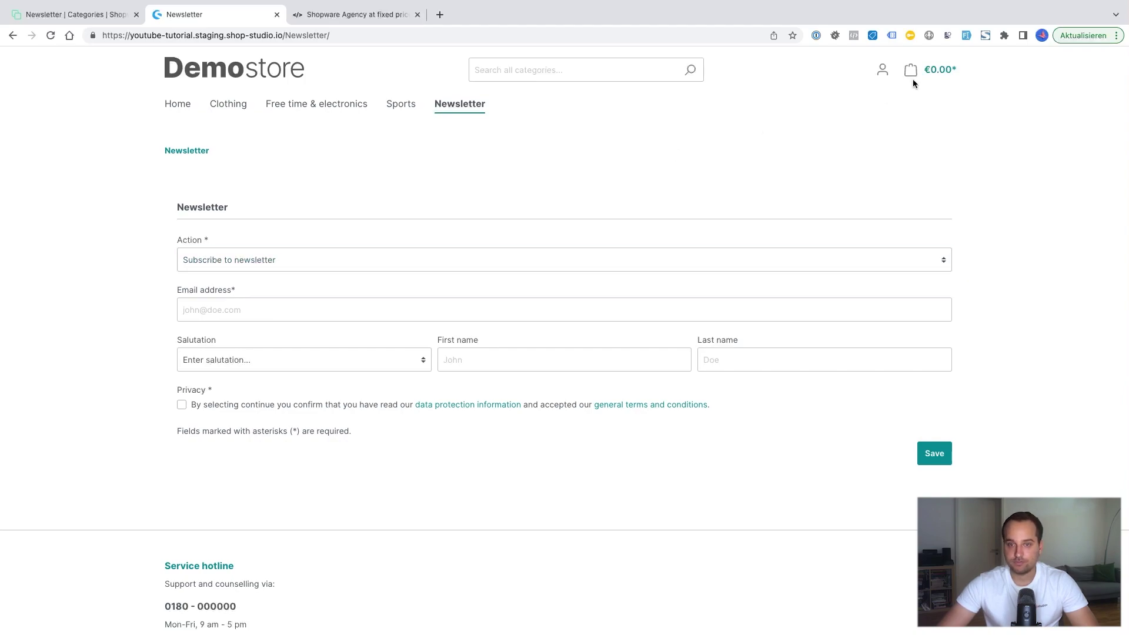
Autofill the newsletter form with test e-mail, name and privacy consent, then submit it
key("alt+shift+f")
left_click(931, 461)
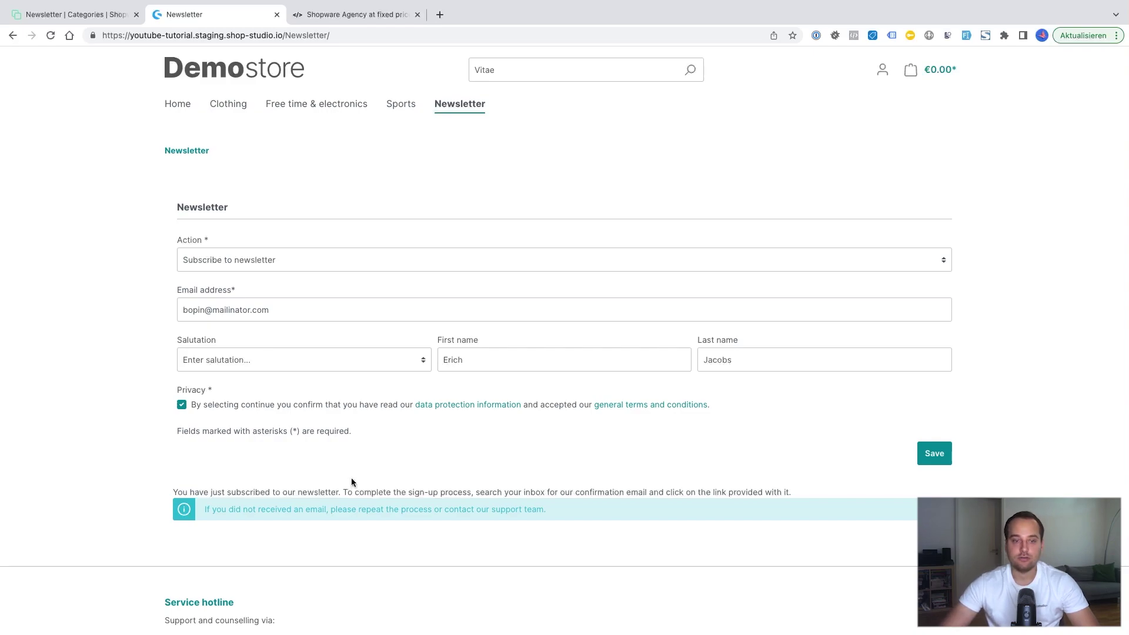
Back in the admin, open Marketing > Newsletter recipients to see the awaiting-activation subscriber
left_click(84, 15)
mouse_move(64, 409)
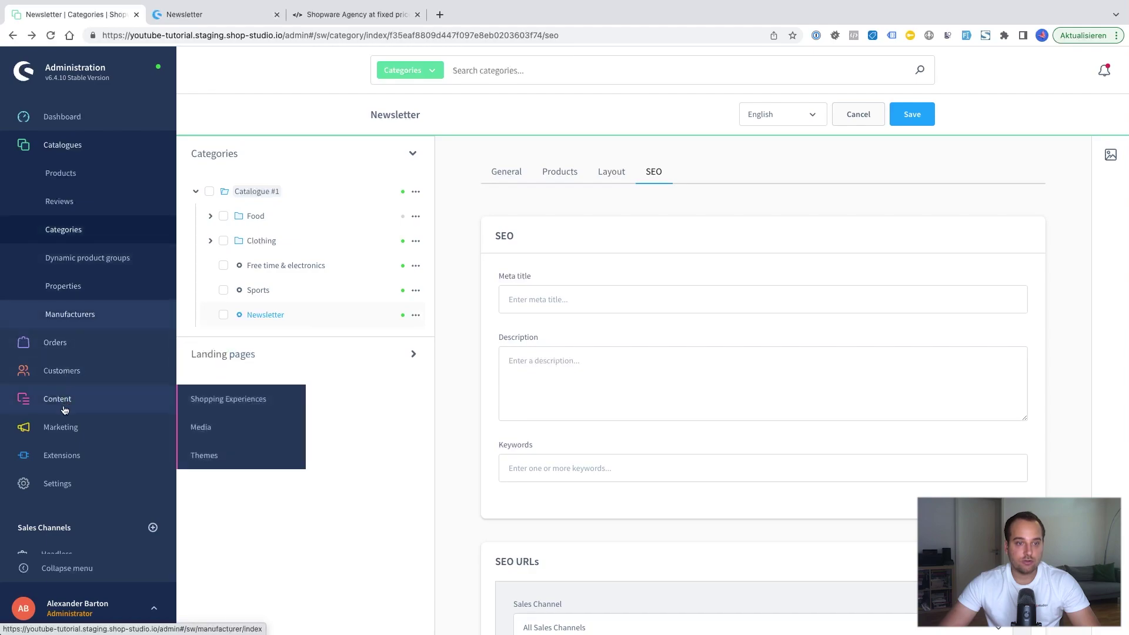
mouse_move(66, 436)
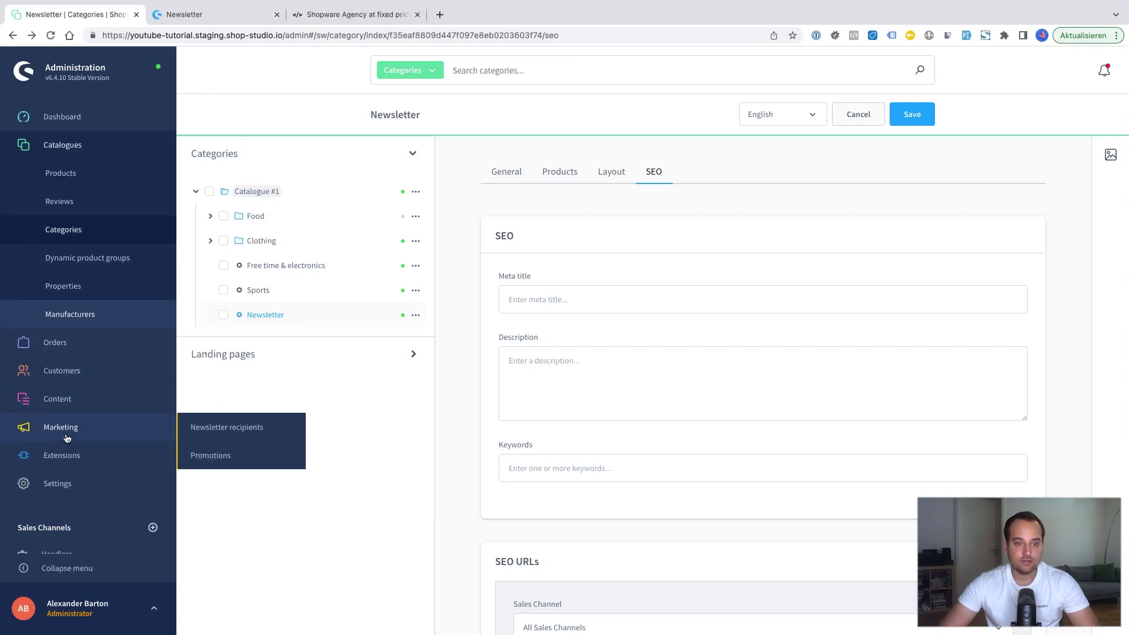
left_click(223, 429)
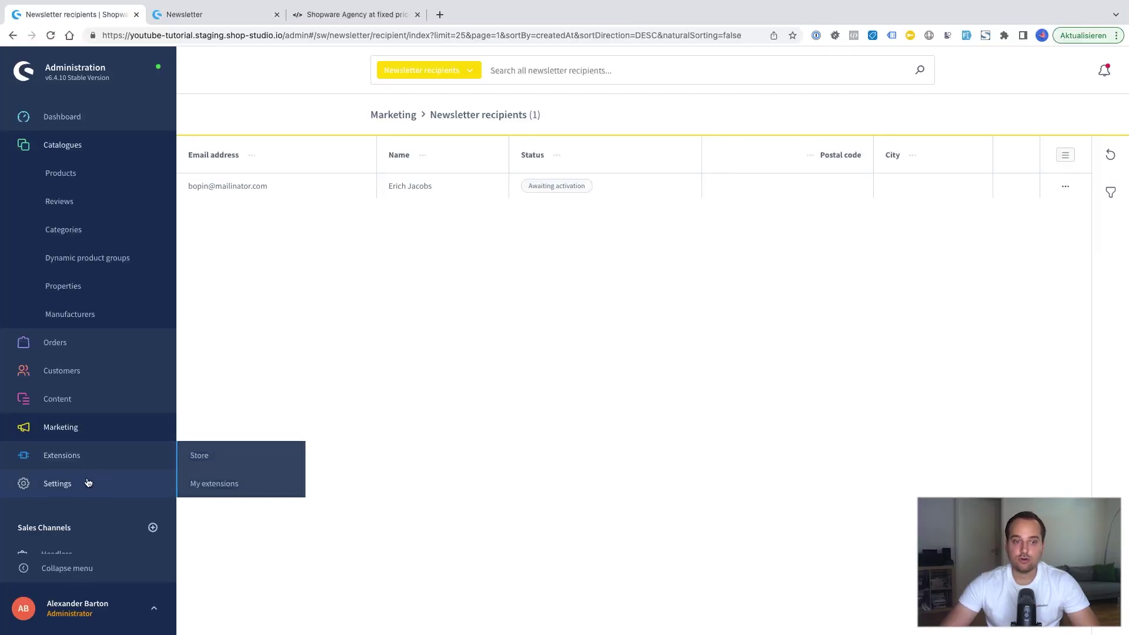
Open the Contact form email template for editing from Settings > Email templates
left_click(88, 483)
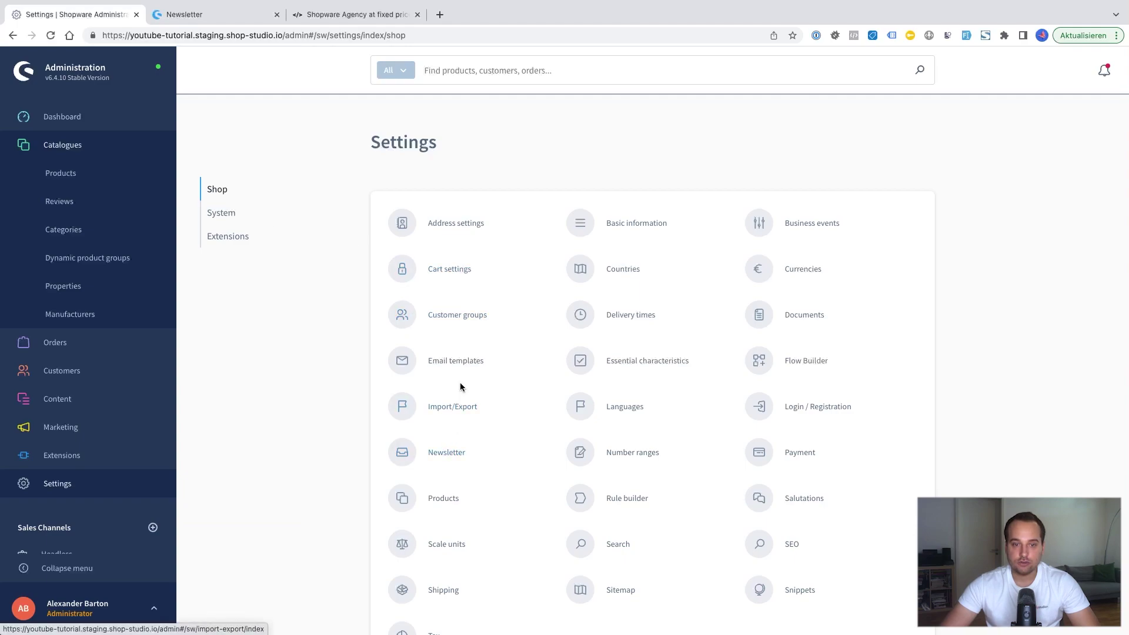
left_click(456, 362)
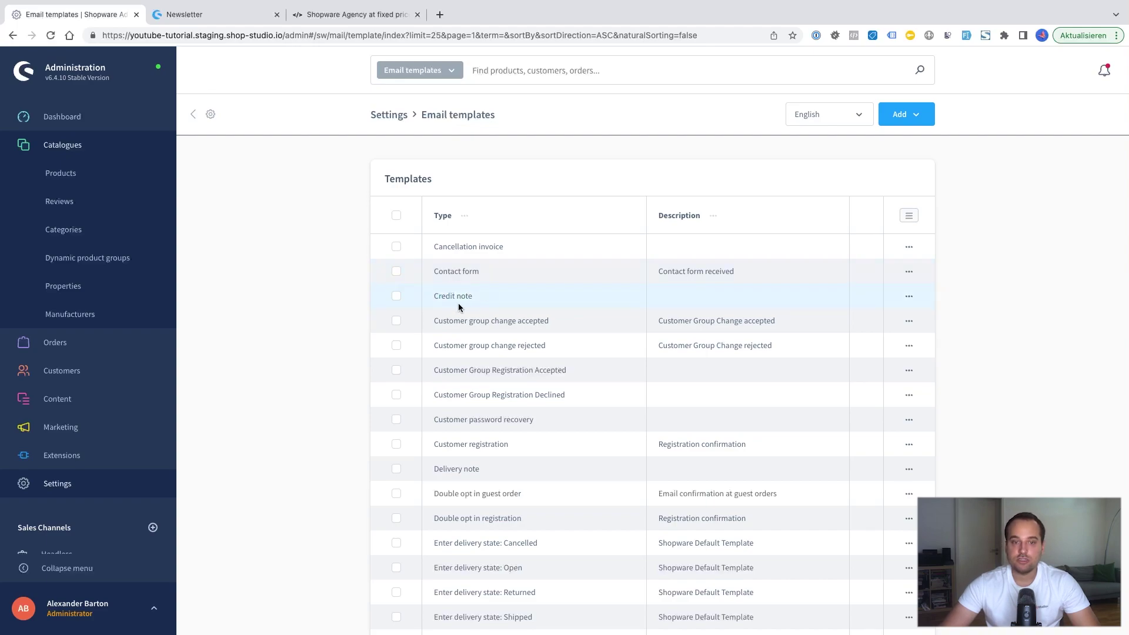
left_click(909, 272)
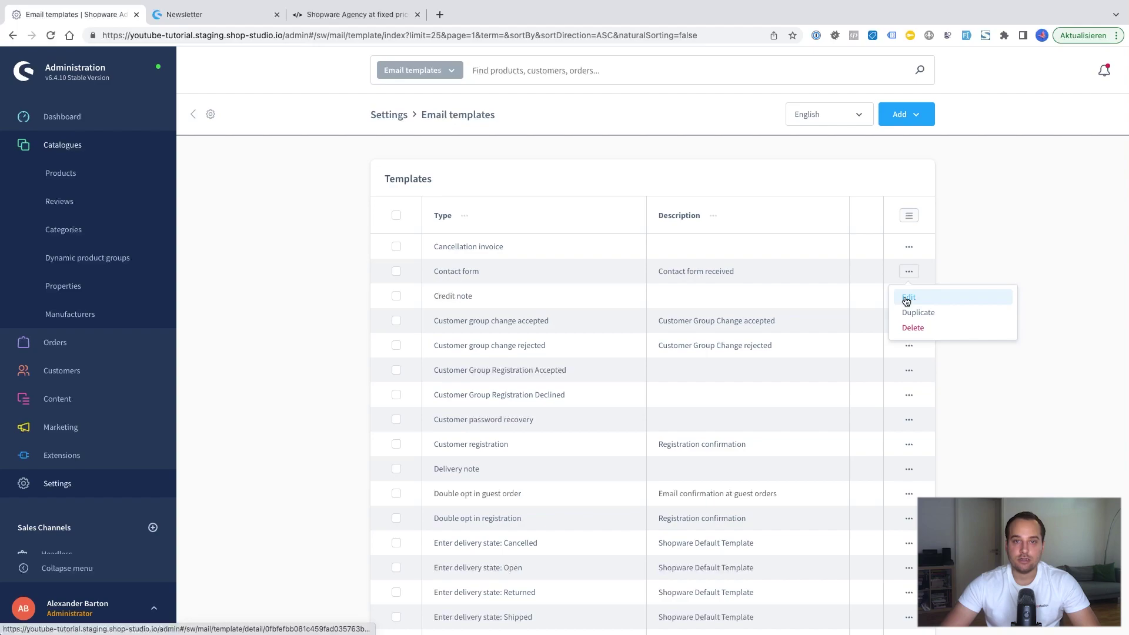
left_click(906, 298)
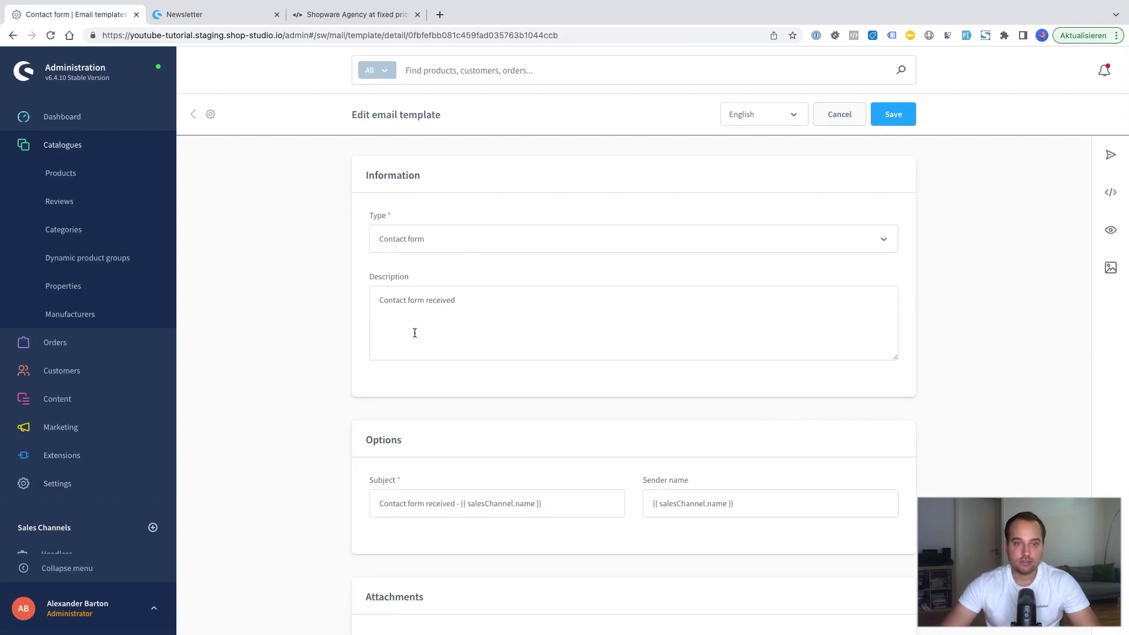
Scroll through the Contact form mail text, adding an empty line after the HTML text
scroll(478, 337, "down", 9)
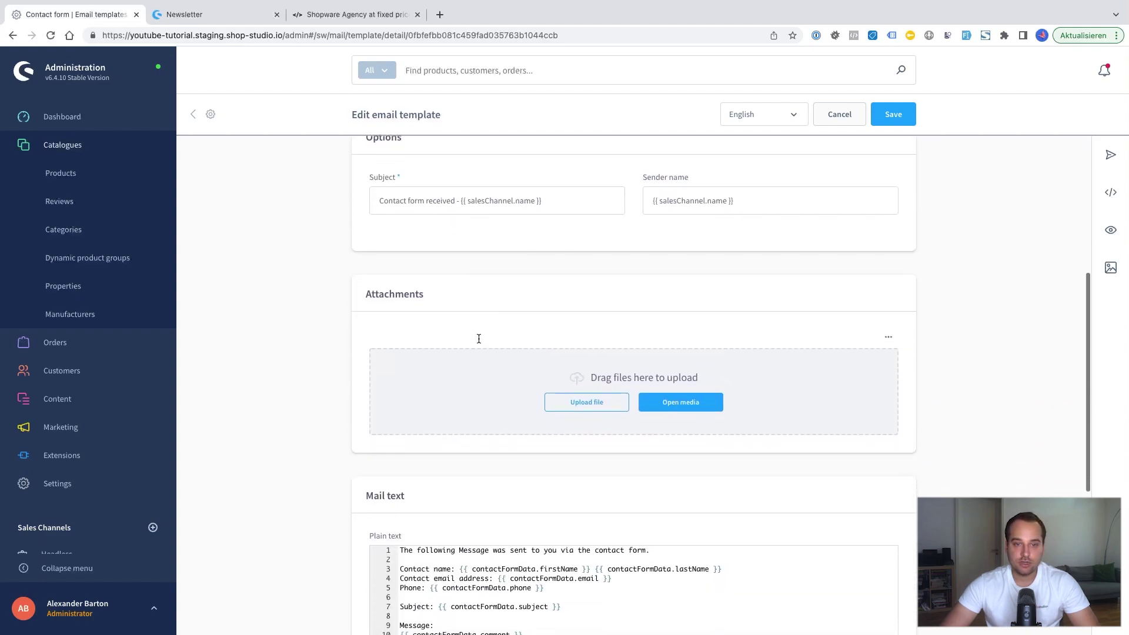
scroll(478, 343, "down", 1)
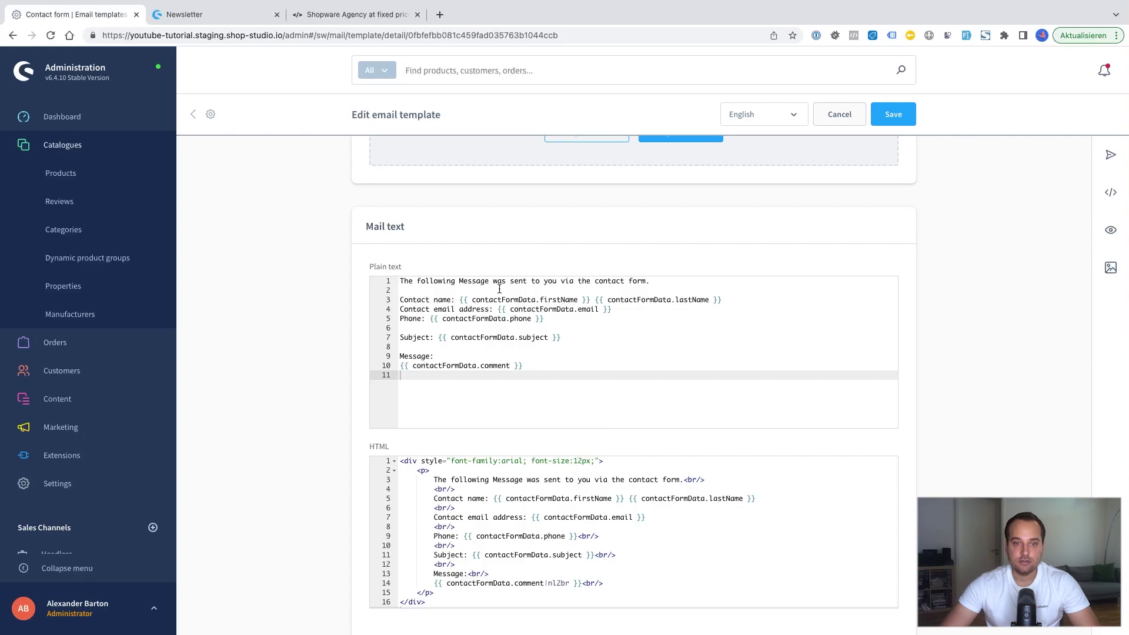
scroll(433, 356, "down", 1)
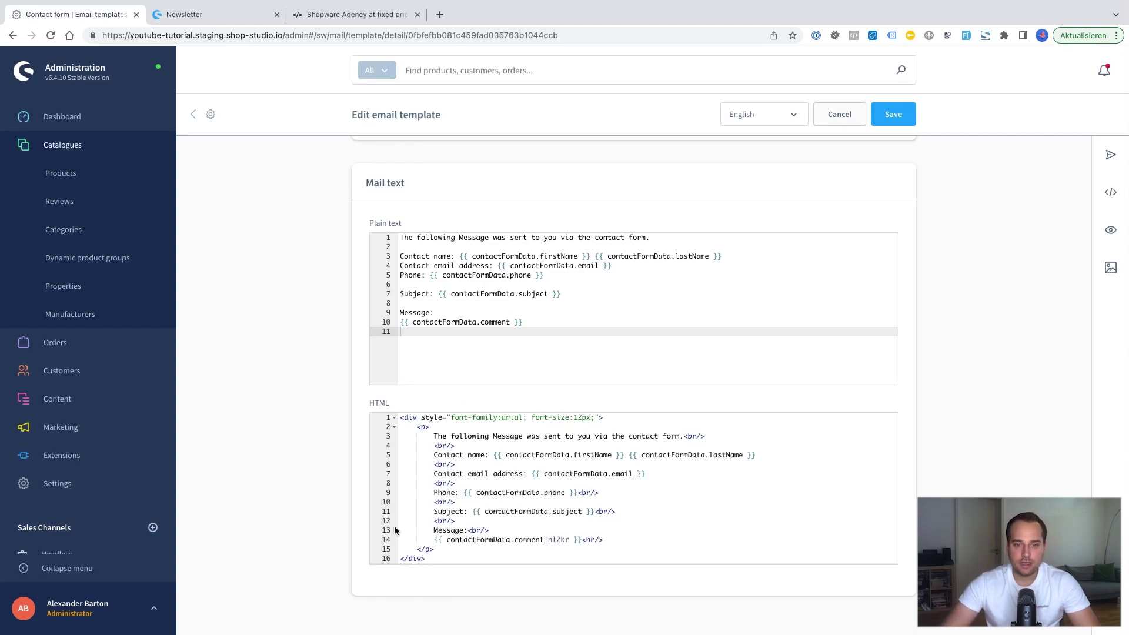
key("Return")
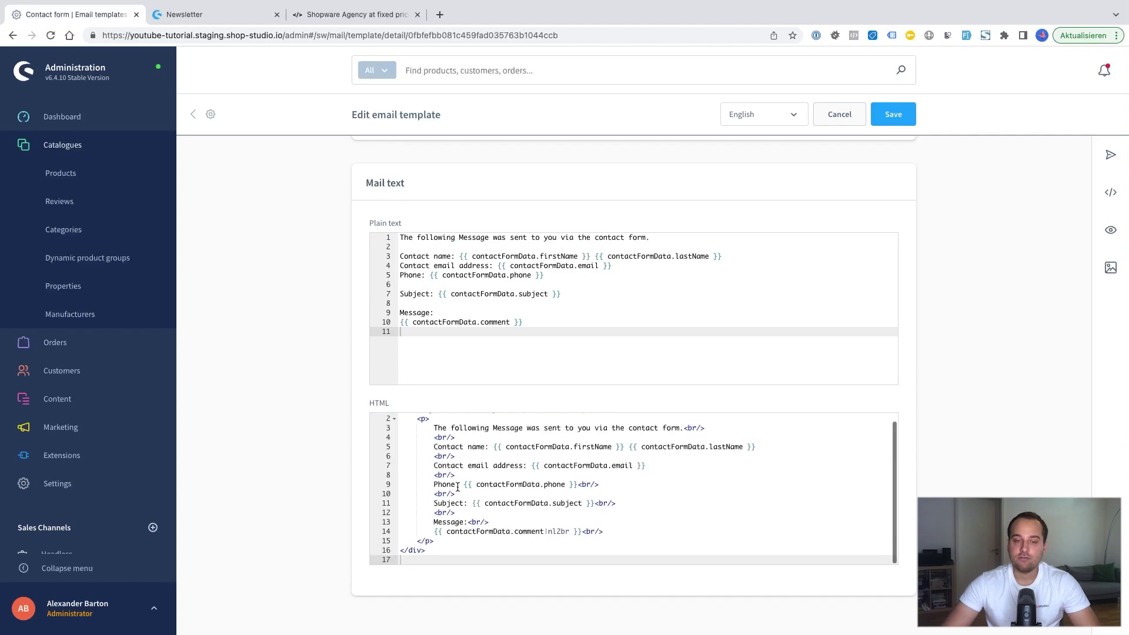
scroll(458, 486, "up", 3)
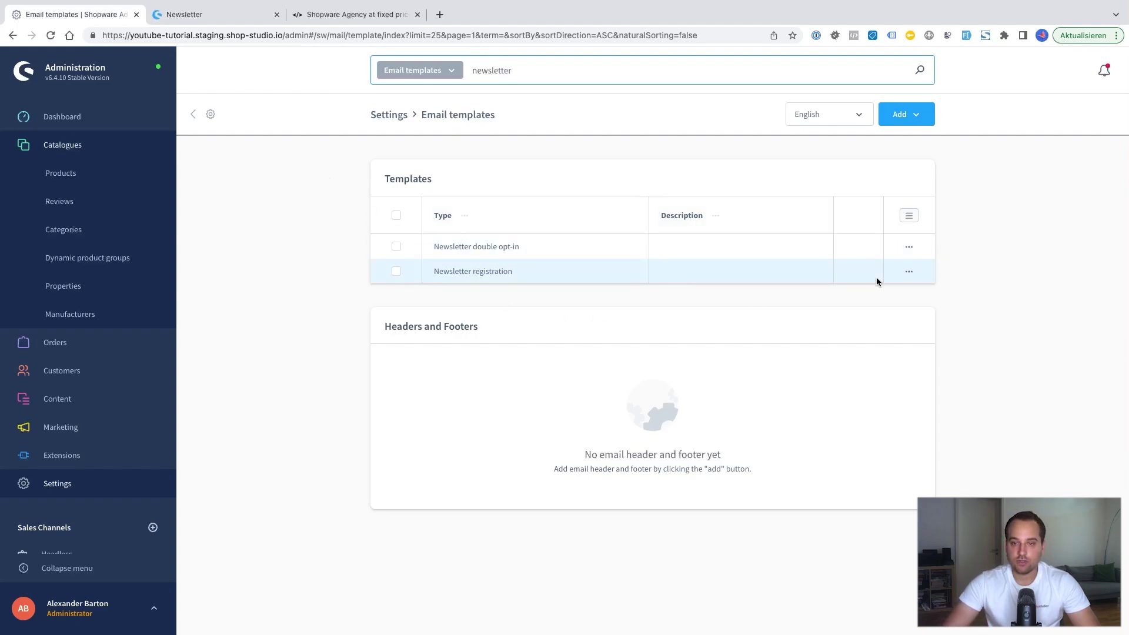
Open and read through the Newsletter double opt-in email template
left_click(909, 247)
left_click(910, 273)
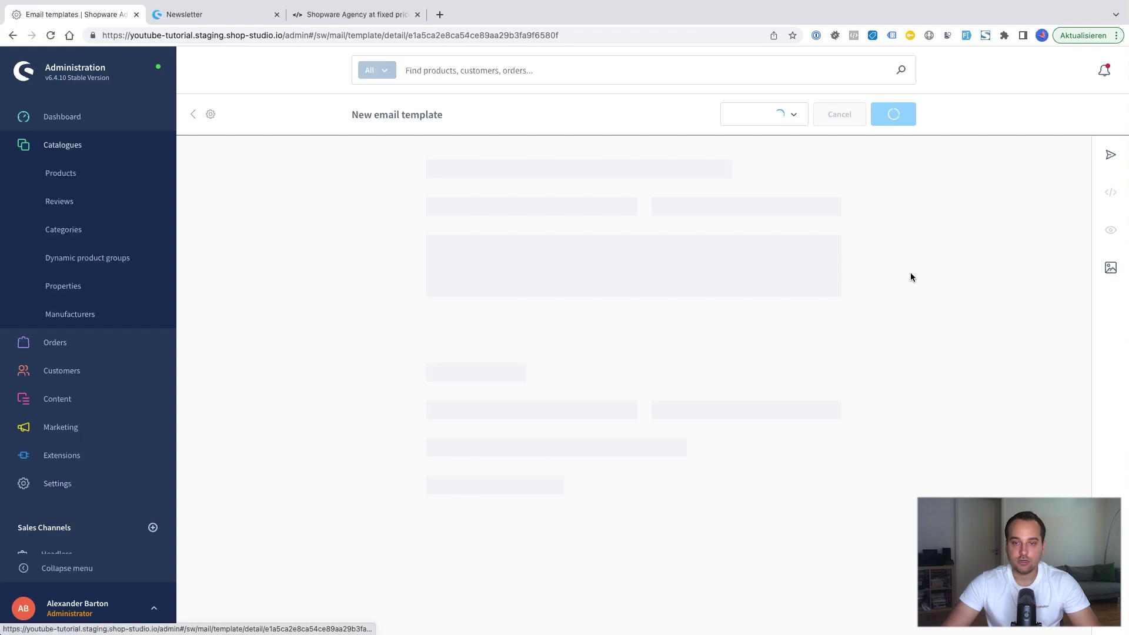
scroll(577, 415, "down", 10)
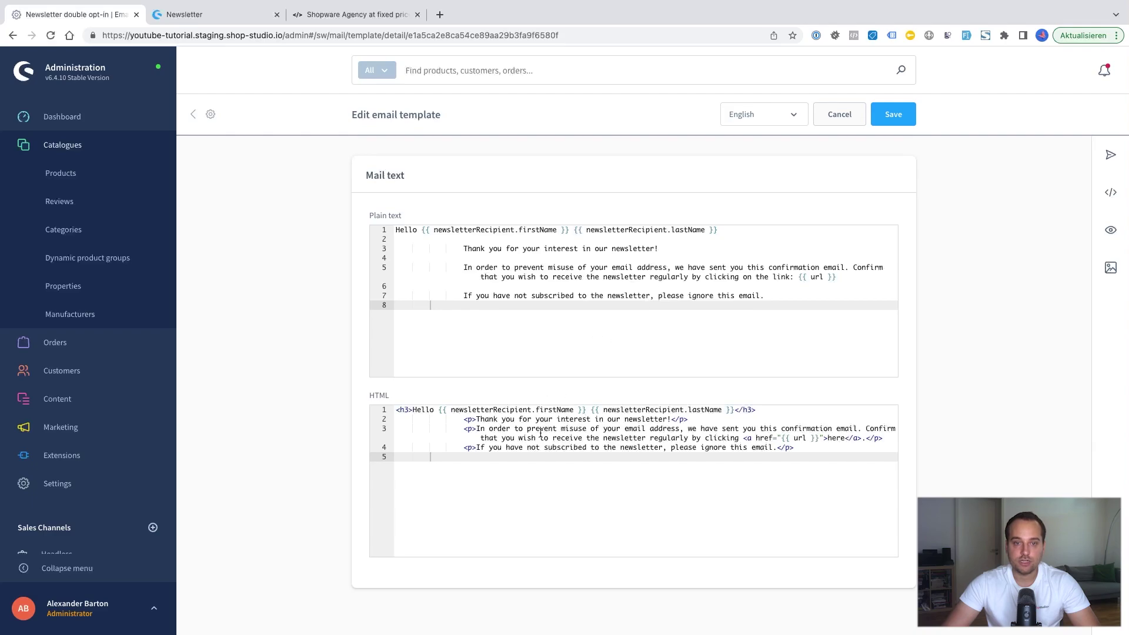
scroll(500, 352, "up", 6)
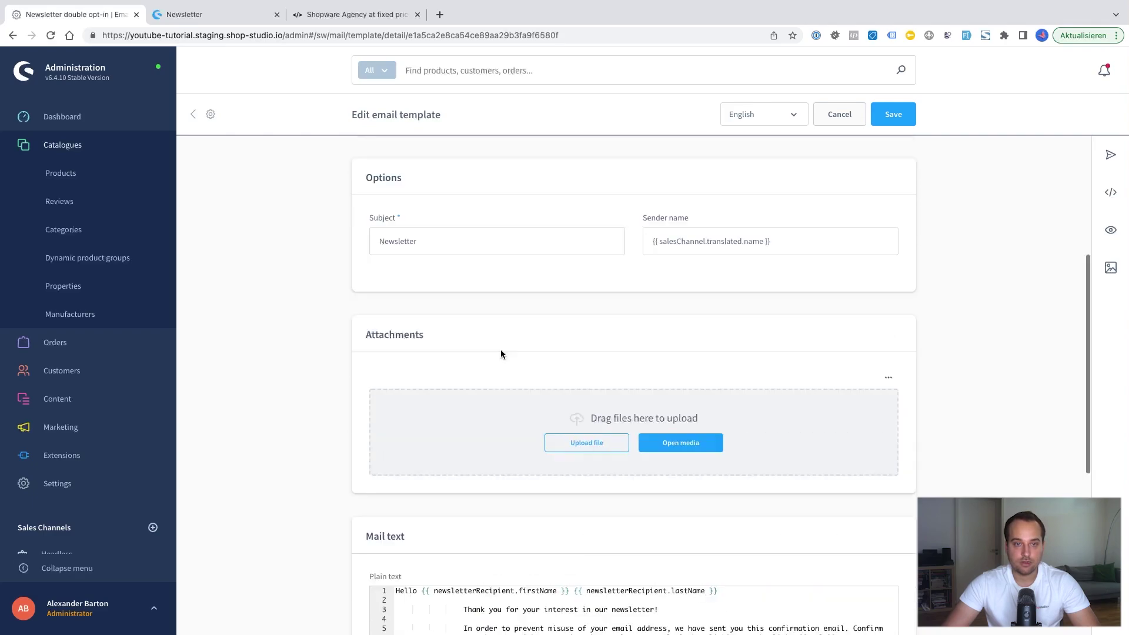
Search the email templates for 'newsletter' and open Newsletter registration for editing
left_click(193, 115)
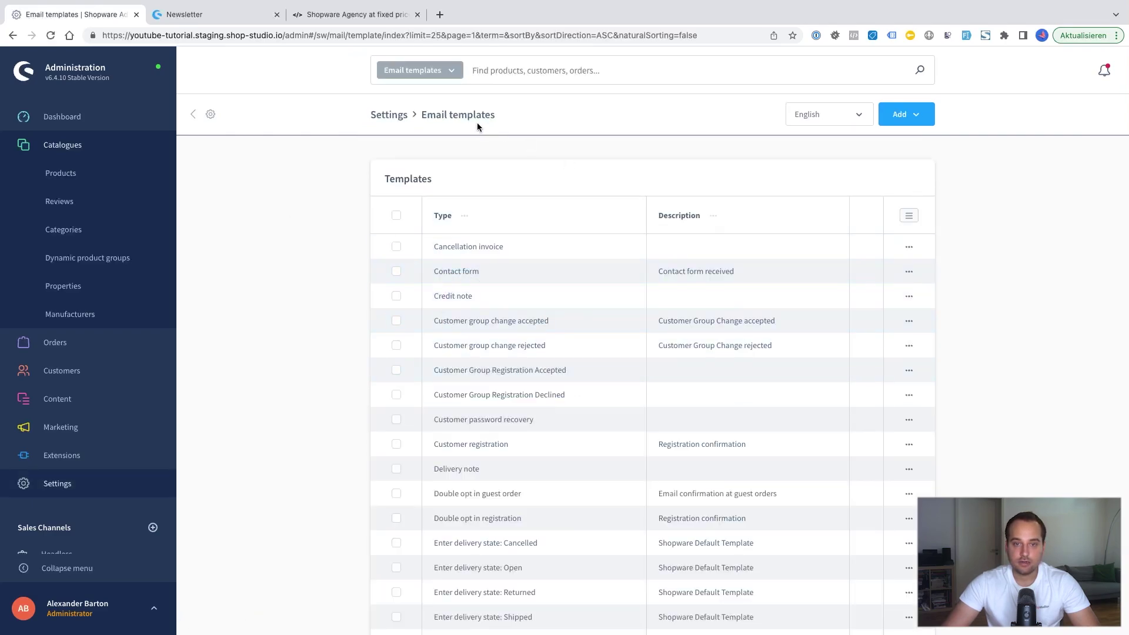
left_click(493, 71)
type("newsletter")
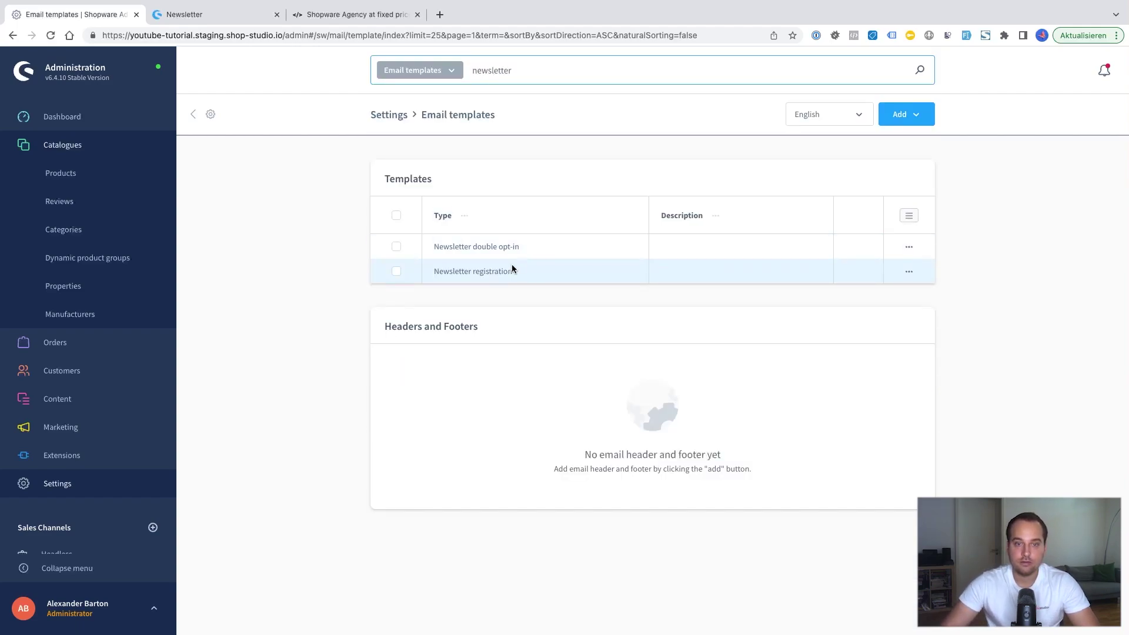
left_click(908, 272)
left_click(905, 297)
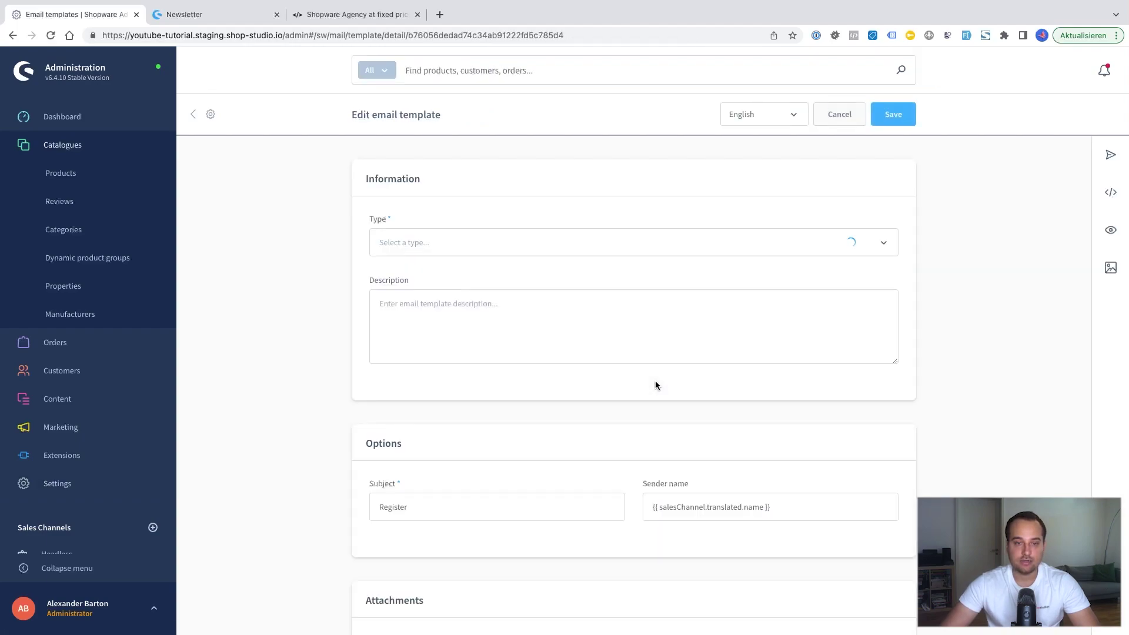
scroll(655, 380, "down", 10)
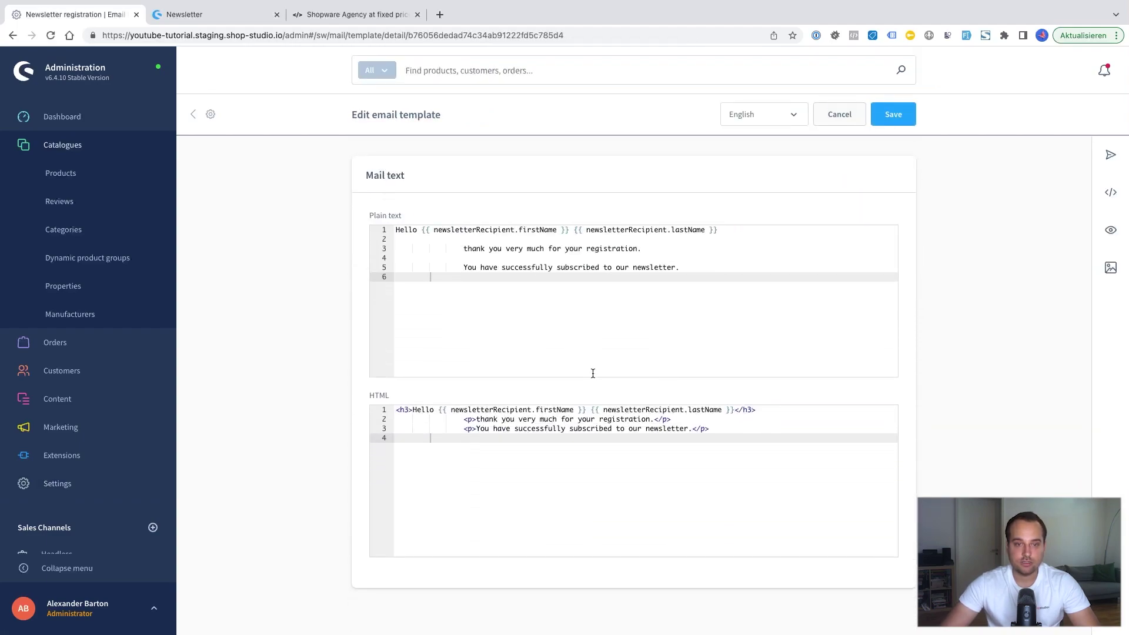